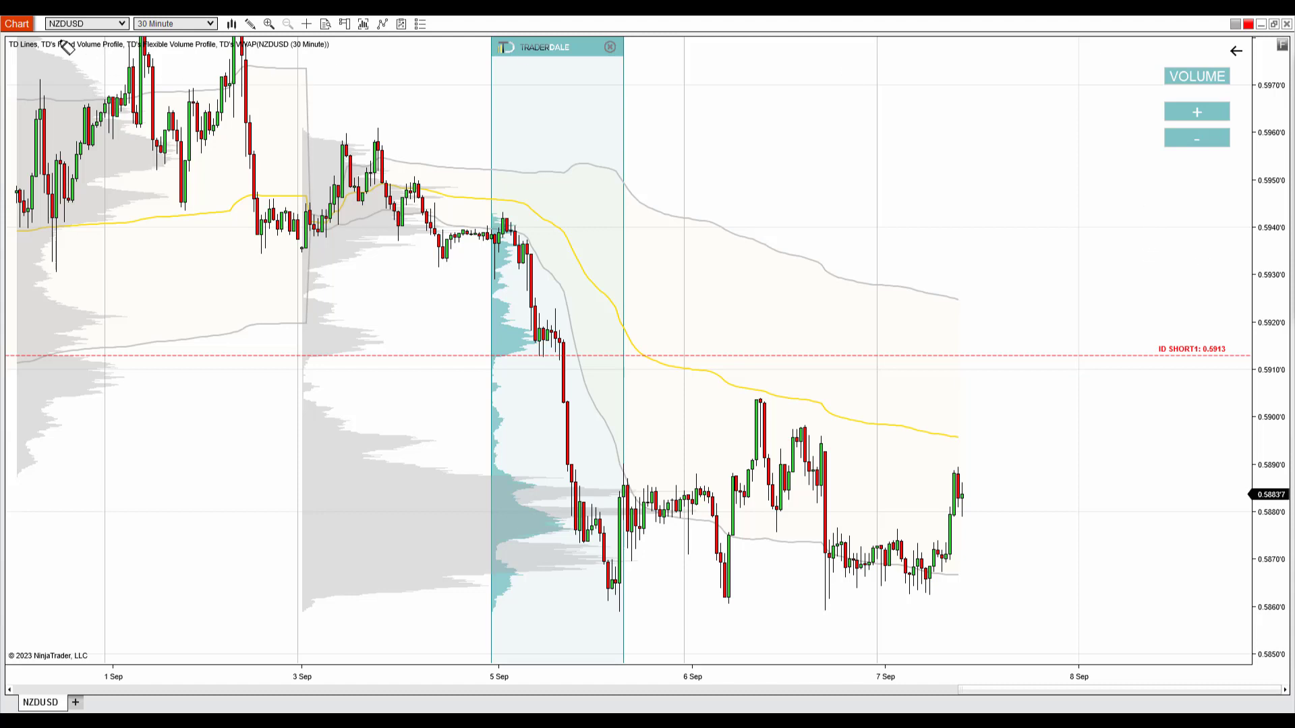
- Highlight NZDUSD, the 0.5913 short line and ID SHORT1 label, then clear them and delete the 5 Sep profile
drag(40, 45, 235, 50)
drag(576, 362, 1158, 366)
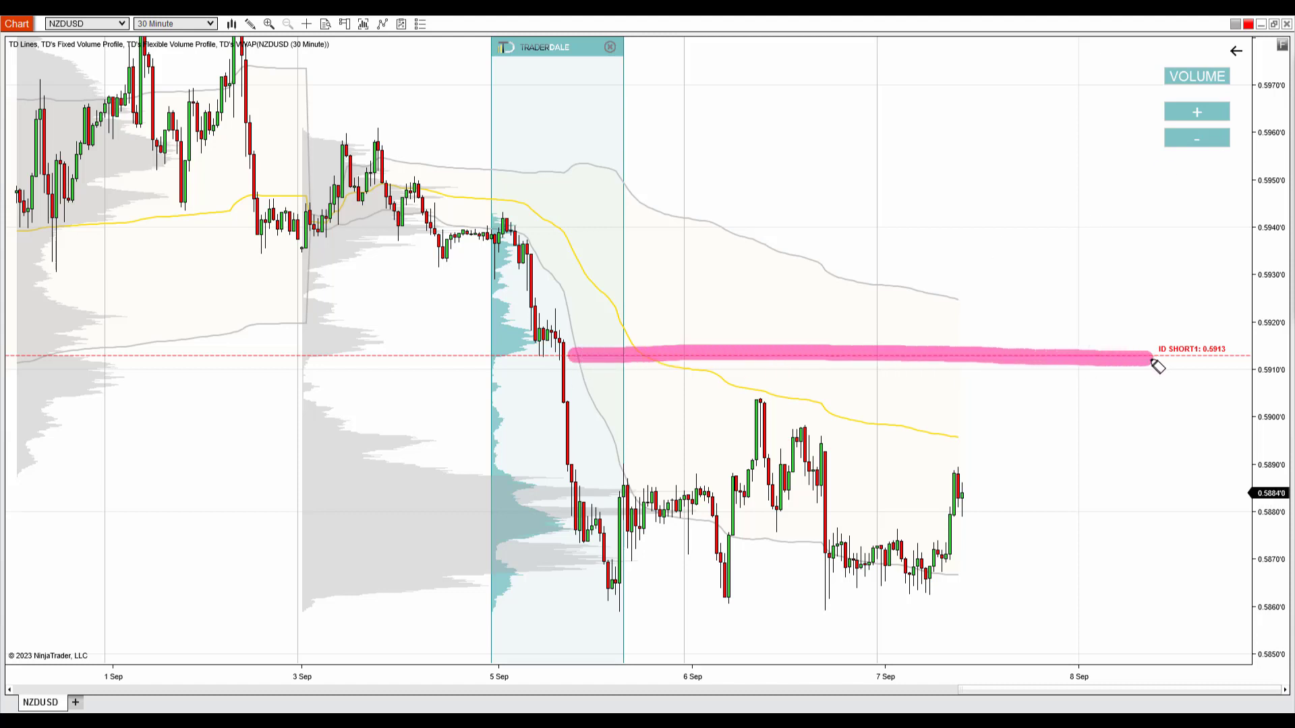
mouse_move(1218, 332)
mouse_down()
mouse_move(1154, 348)
mouse_move(1255, 362)
mouse_move(1216, 339)
mouse_up()
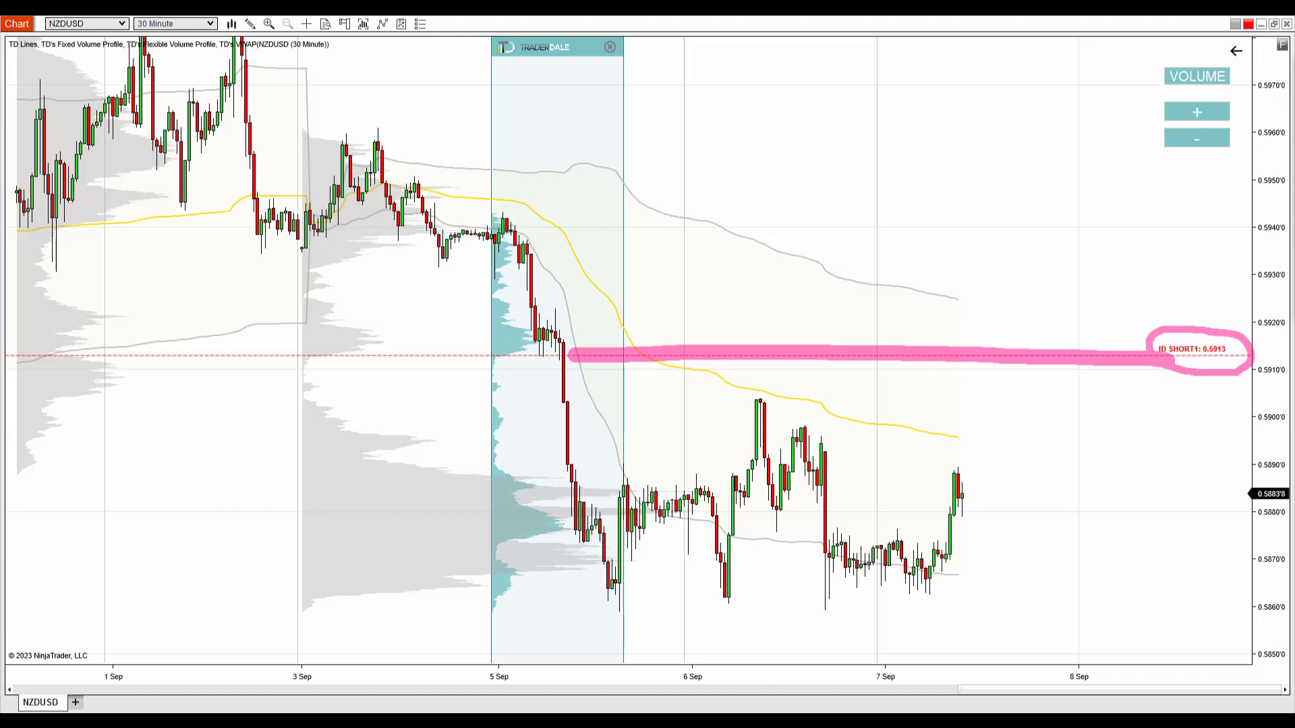
key(Escape)
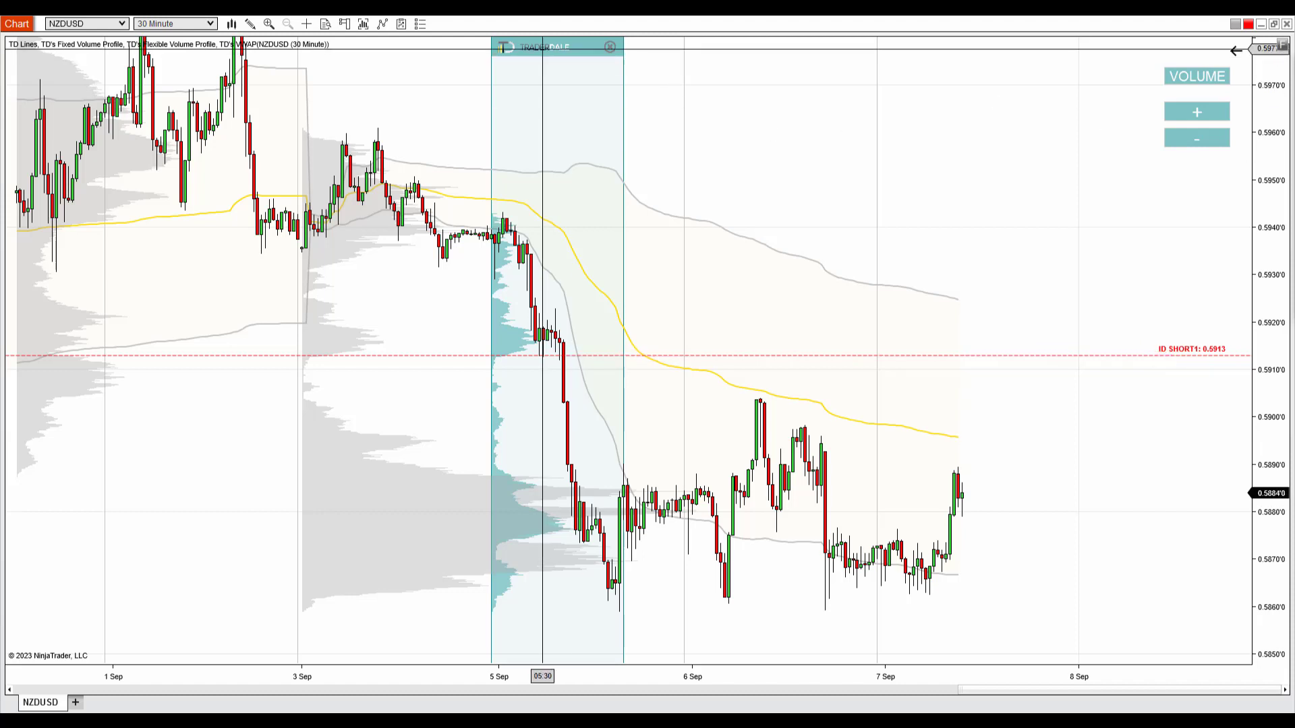
key(Delete)
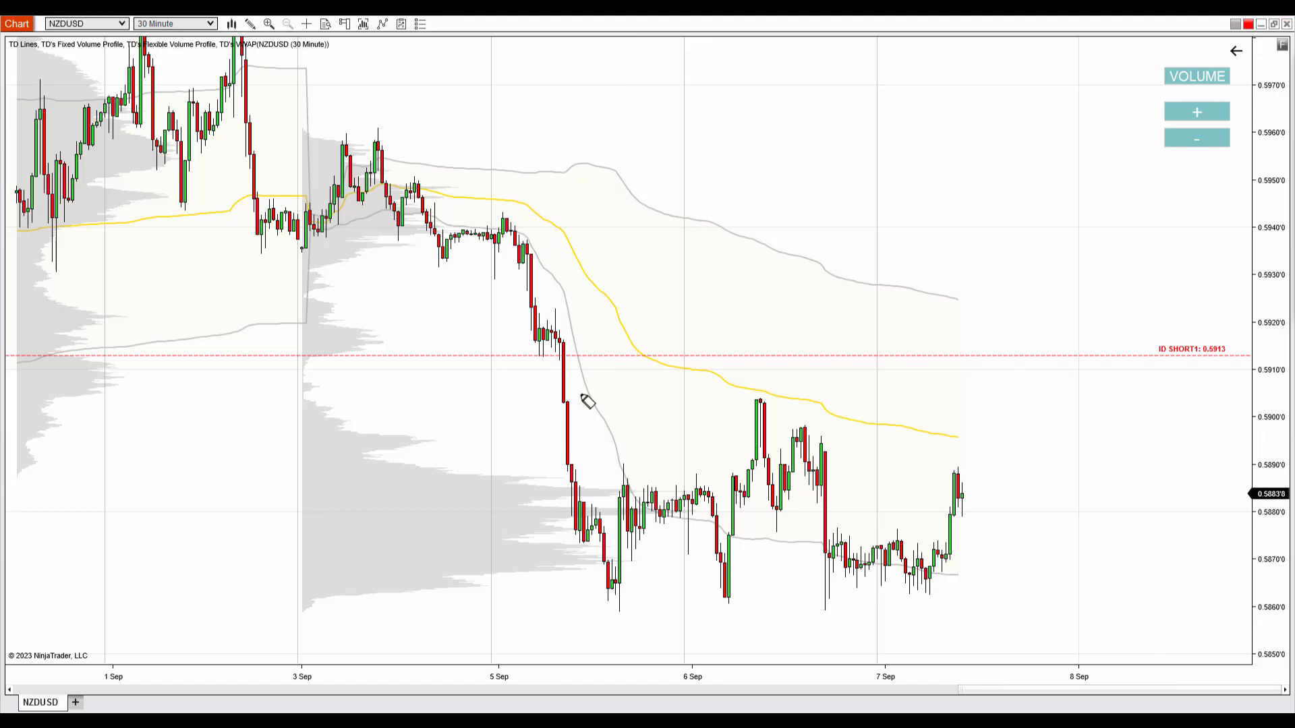
- Box the 5 Sep sell-off, add a volume profile over it, then circle the 0.5915 cluster with a down arrow
mouse_move(493, 231)
mouse_down()
mouse_move(497, 497)
mouse_move(610, 603)
mouse_move(603, 206)
mouse_move(498, 233)
mouse_up()
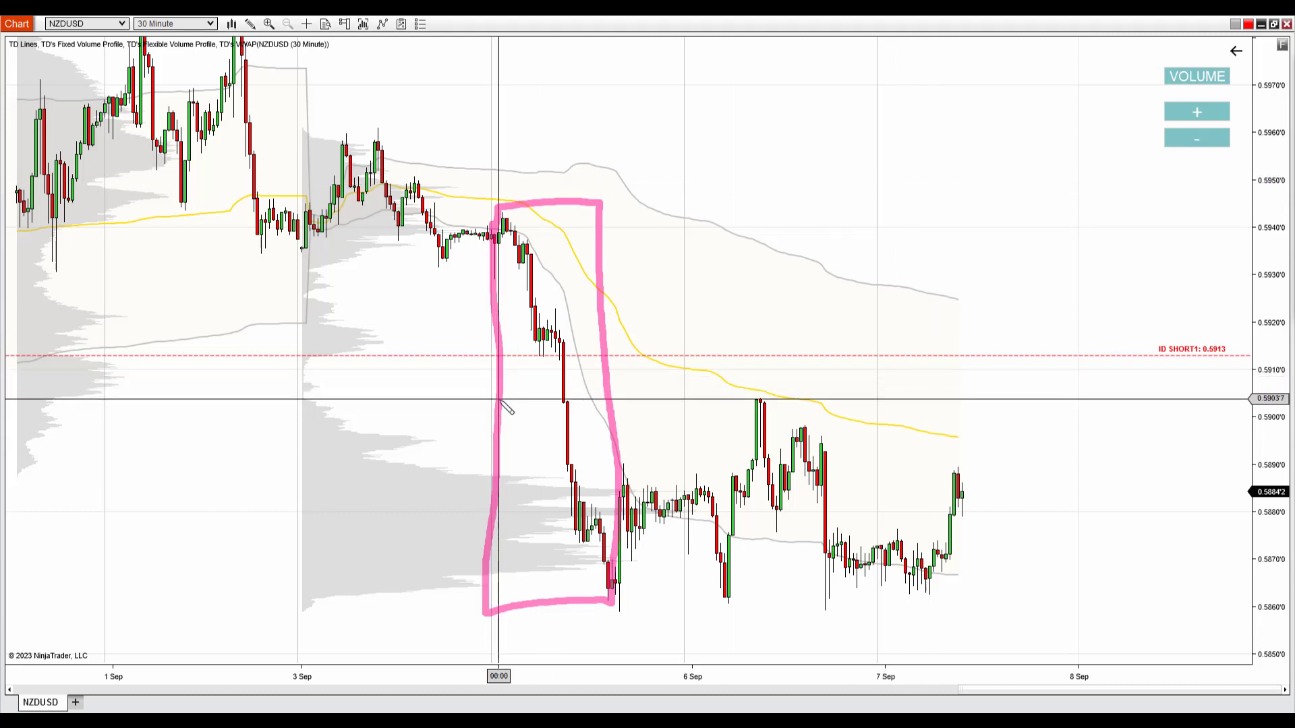
drag(499, 405, 613, 428)
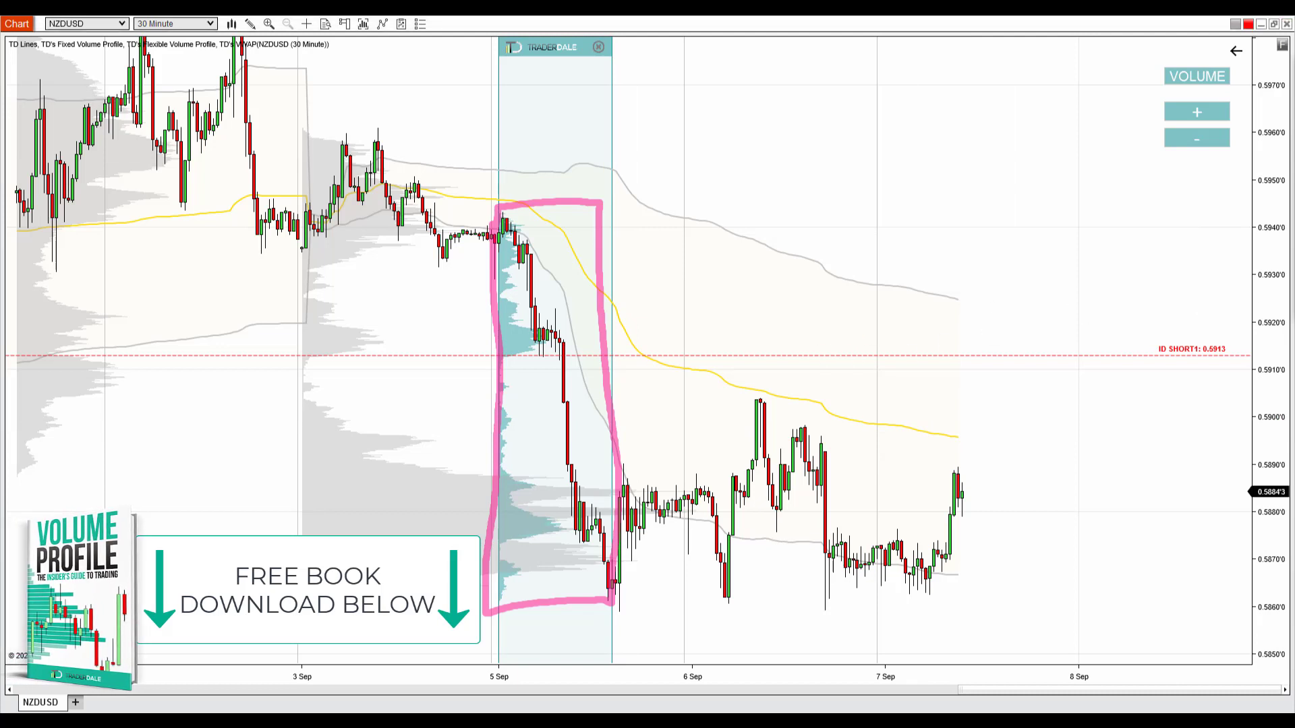
mouse_move(553, 326)
mouse_down()
mouse_move(499, 331)
mouse_move(559, 358)
mouse_move(564, 330)
mouse_up()
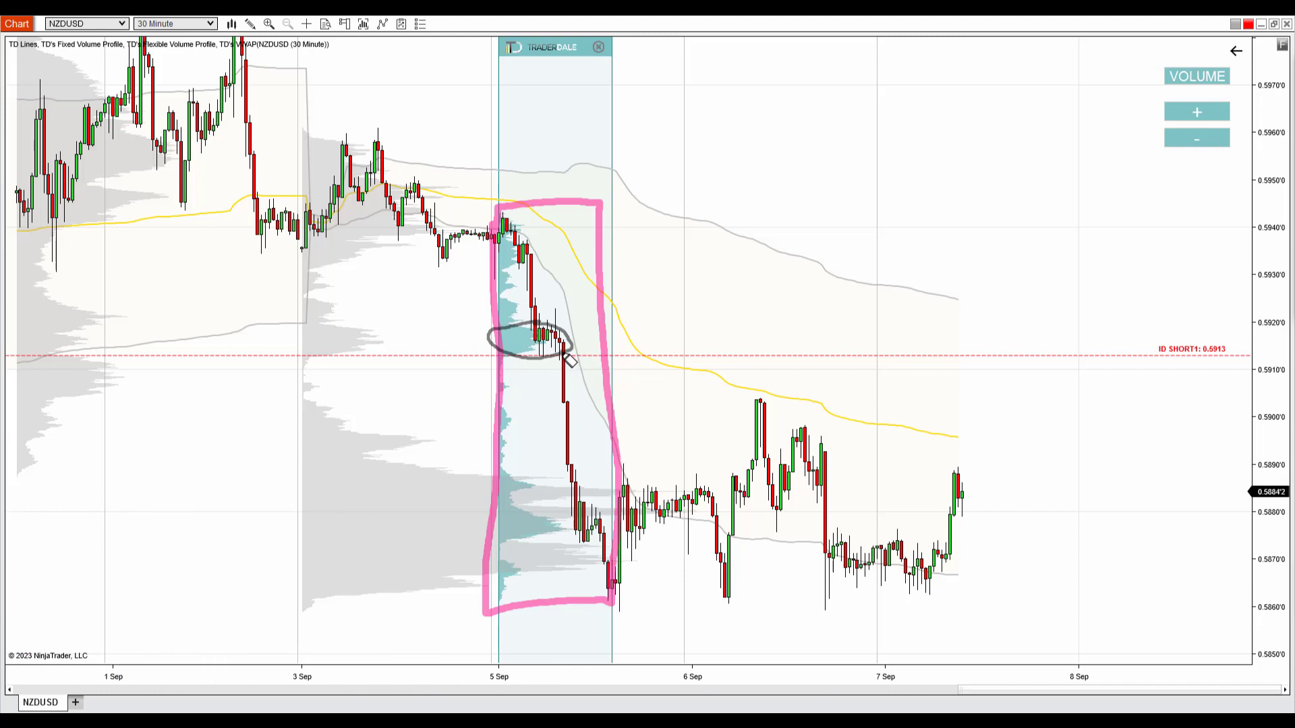
mouse_move(564, 355)
mouse_down()
mouse_move(566, 543)
mouse_move(567, 523)
mouse_up()
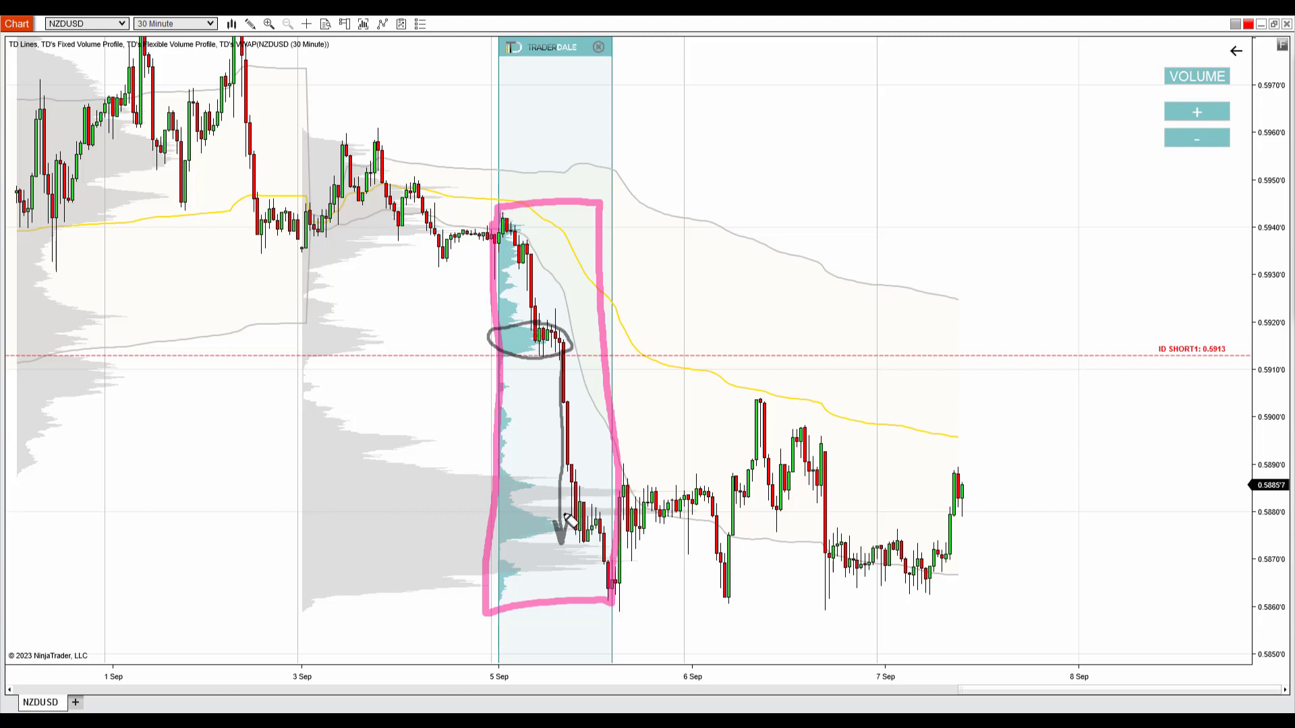
- Retrace the cluster circle, thicken the arrow, and trace the 0.5913 line to the ID SHORT1 label
mouse_move(550, 328)
mouse_down()
mouse_move(505, 326)
mouse_move(496, 348)
mouse_move(578, 363)
mouse_move(566, 335)
mouse_up()
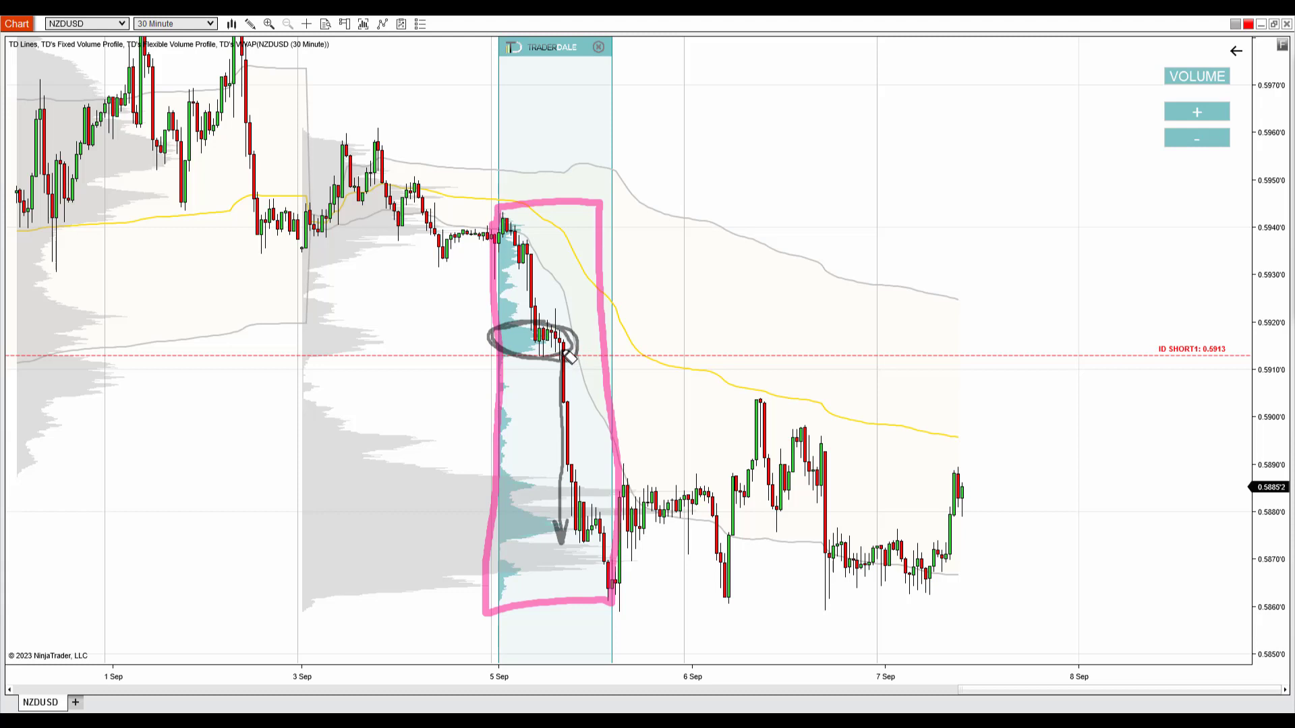
drag(570, 393, 556, 523)
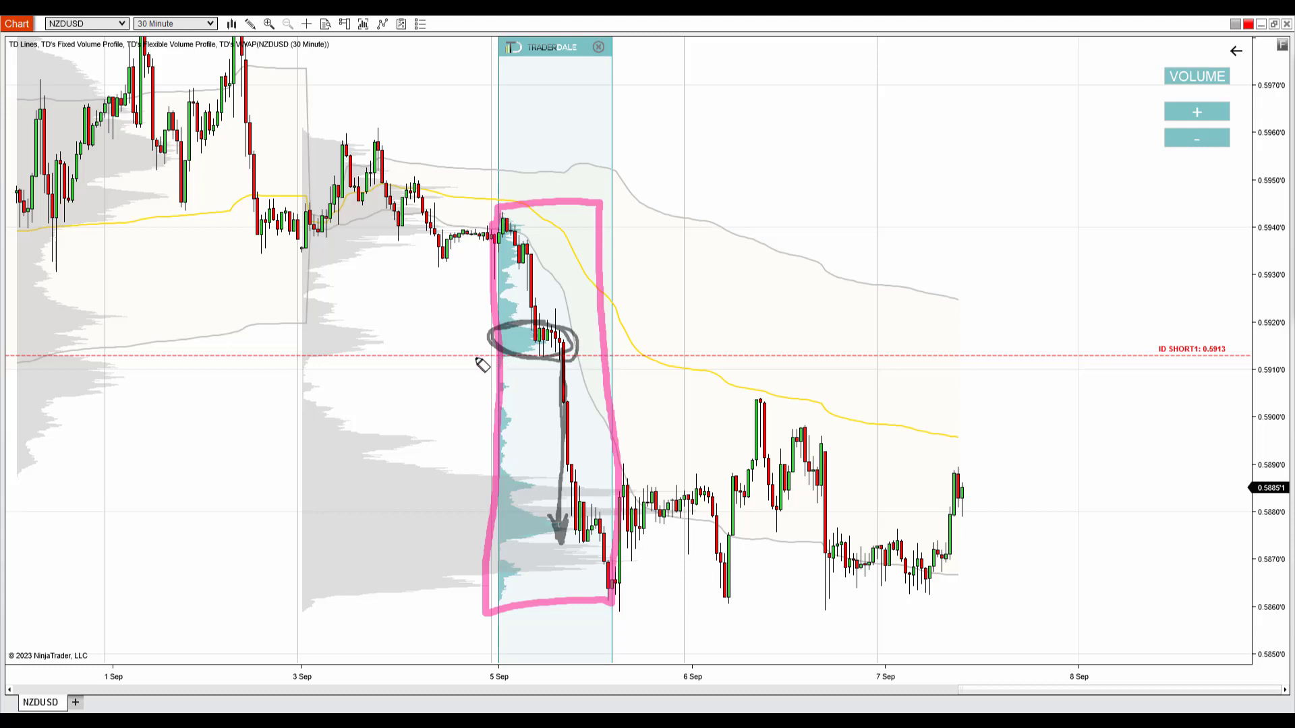
drag(470, 356, 1119, 356)
mouse_move(1208, 331)
mouse_down()
mouse_move(1156, 335)
mouse_move(1205, 335)
mouse_up()
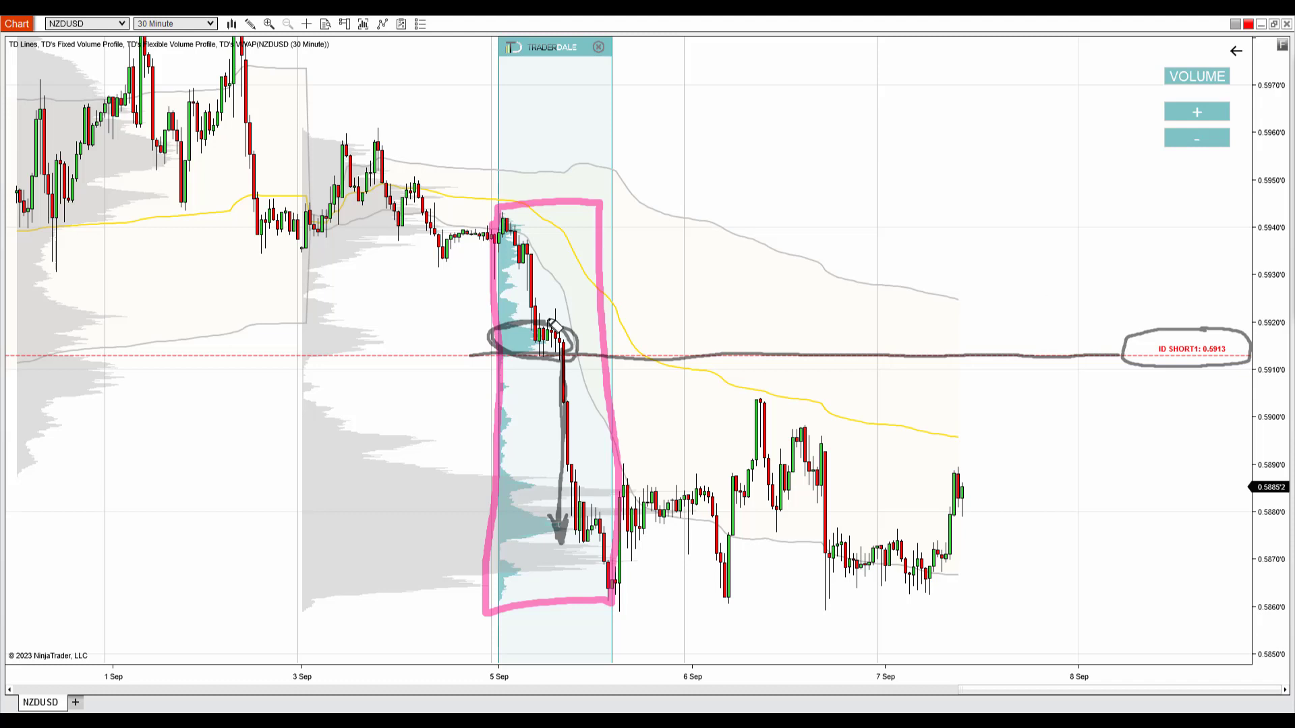
- Highlight the cluster in yellow and sketch price rising to 0.5913 then dropping away
mouse_move(554, 322)
mouse_down()
mouse_move(516, 330)
mouse_move(539, 358)
mouse_move(559, 337)
mouse_up()
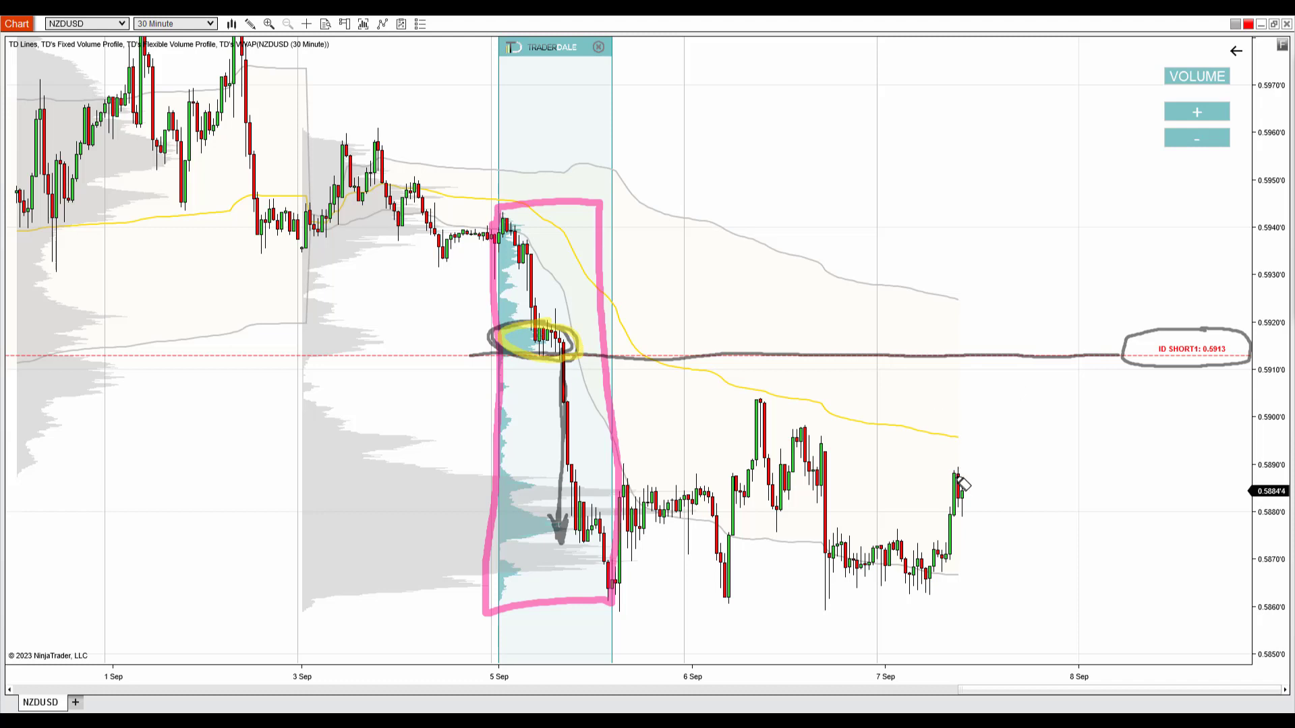
drag(963, 467, 1035, 355)
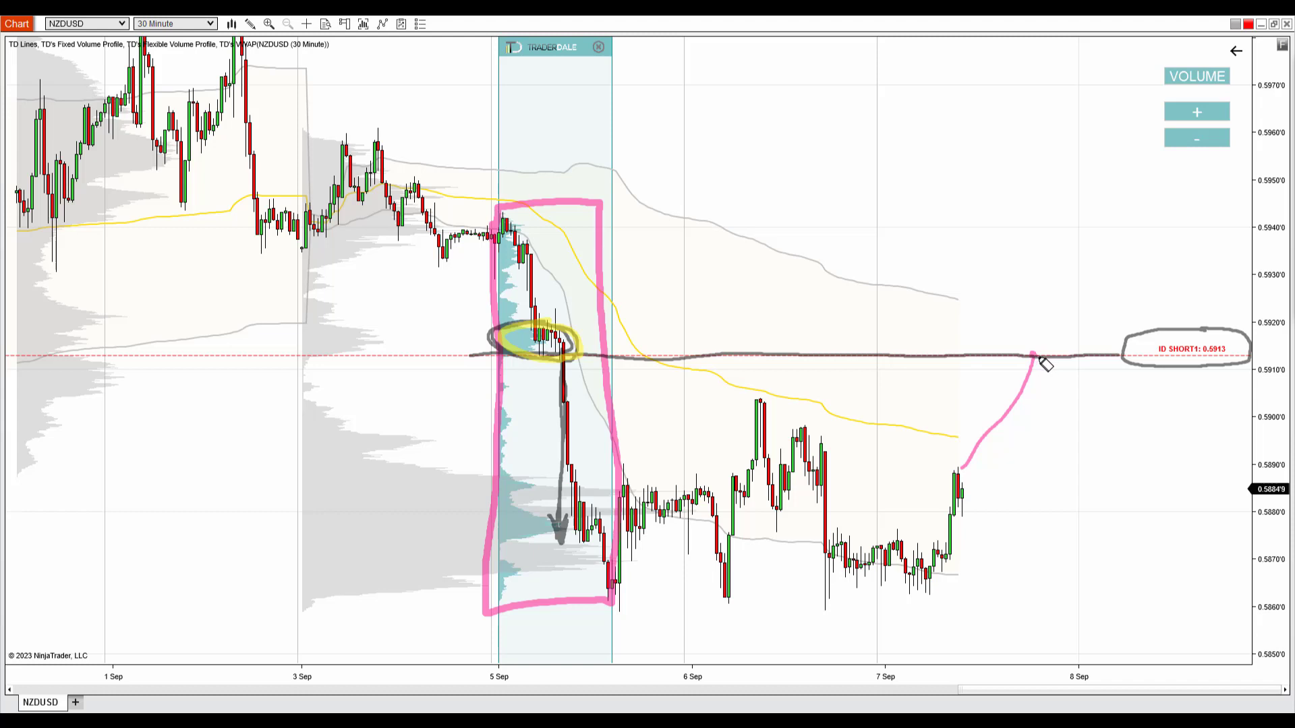
mouse_move(1035, 356)
mouse_down()
mouse_move(1113, 434)
mouse_move(1087, 430)
mouse_up()
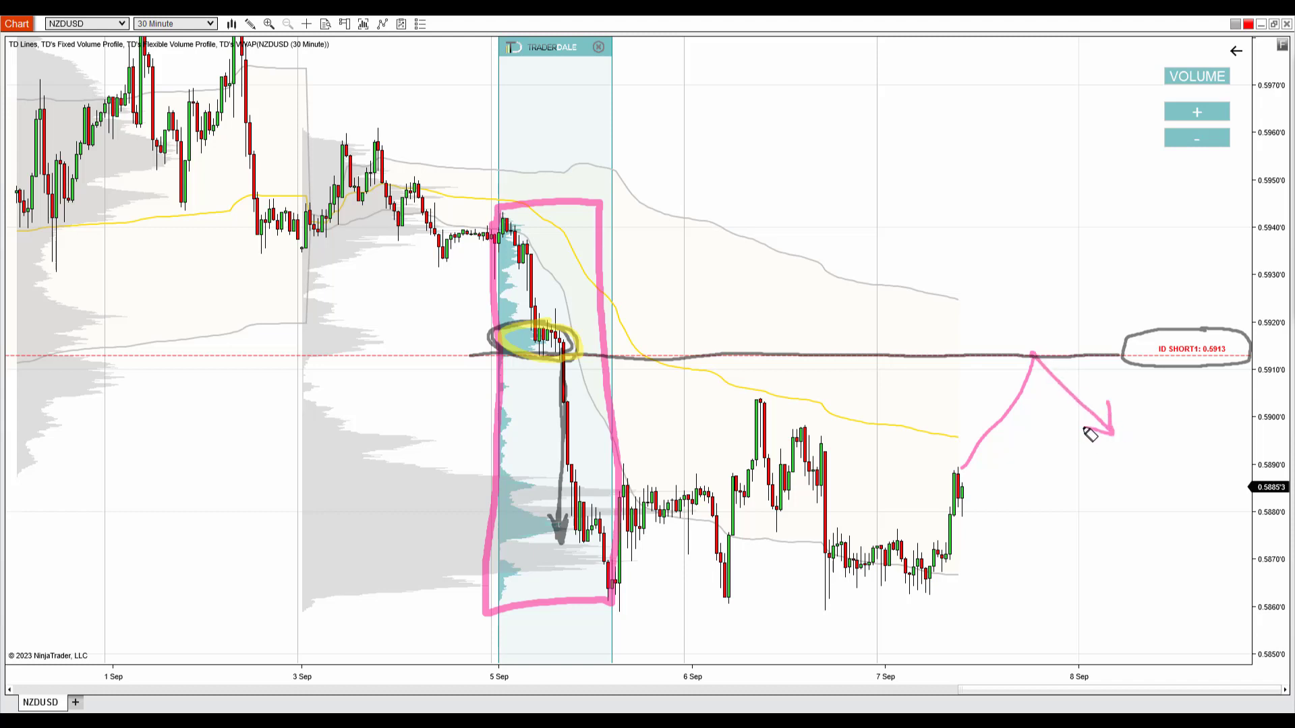
- Write the label 'Res.' above the 0.5913 level
mouse_move(939, 283)
mouse_down()
mouse_move(939, 341)
mouse_move(945, 317)
mouse_move(953, 339)
mouse_up()
mouse_move(968, 332)
mouse_down()
mouse_move(985, 323)
mouse_move(992, 340)
mouse_up()
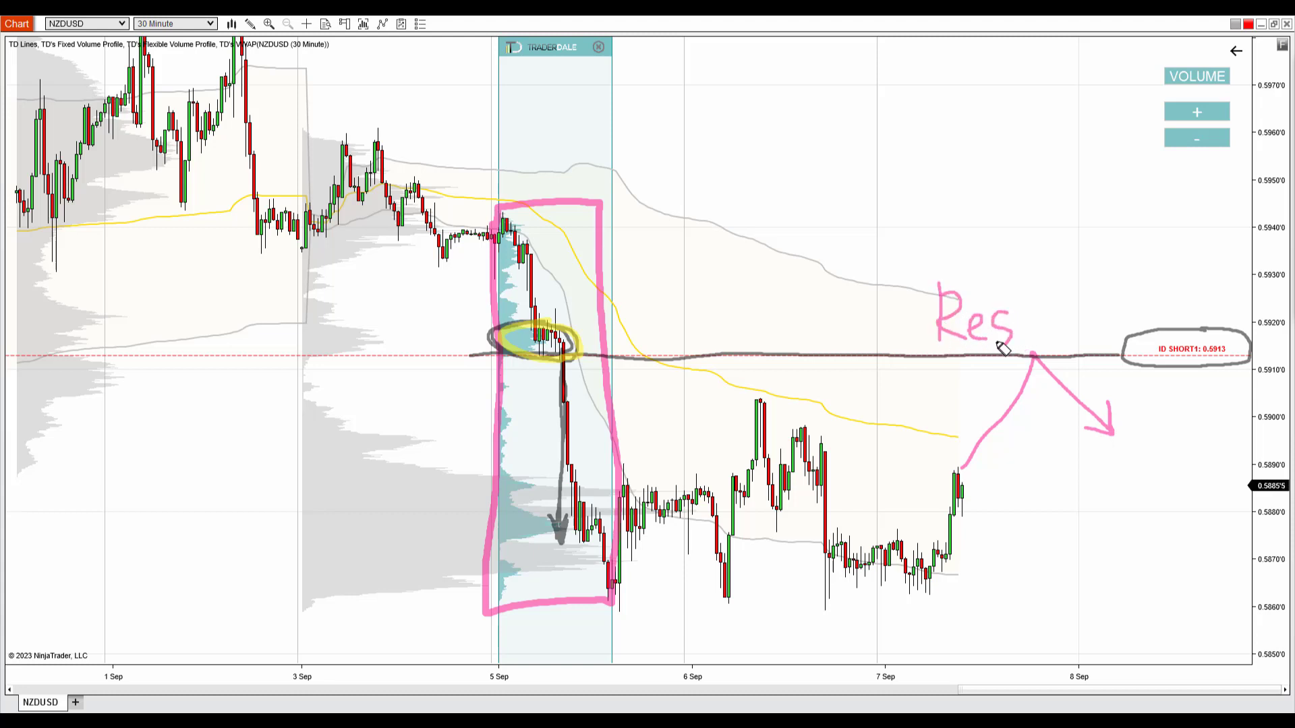
click(1044, 333)
- Clear annotations, then sketch the upper grey band's dashed downward projection and a path up from the last candle
key(Escape)
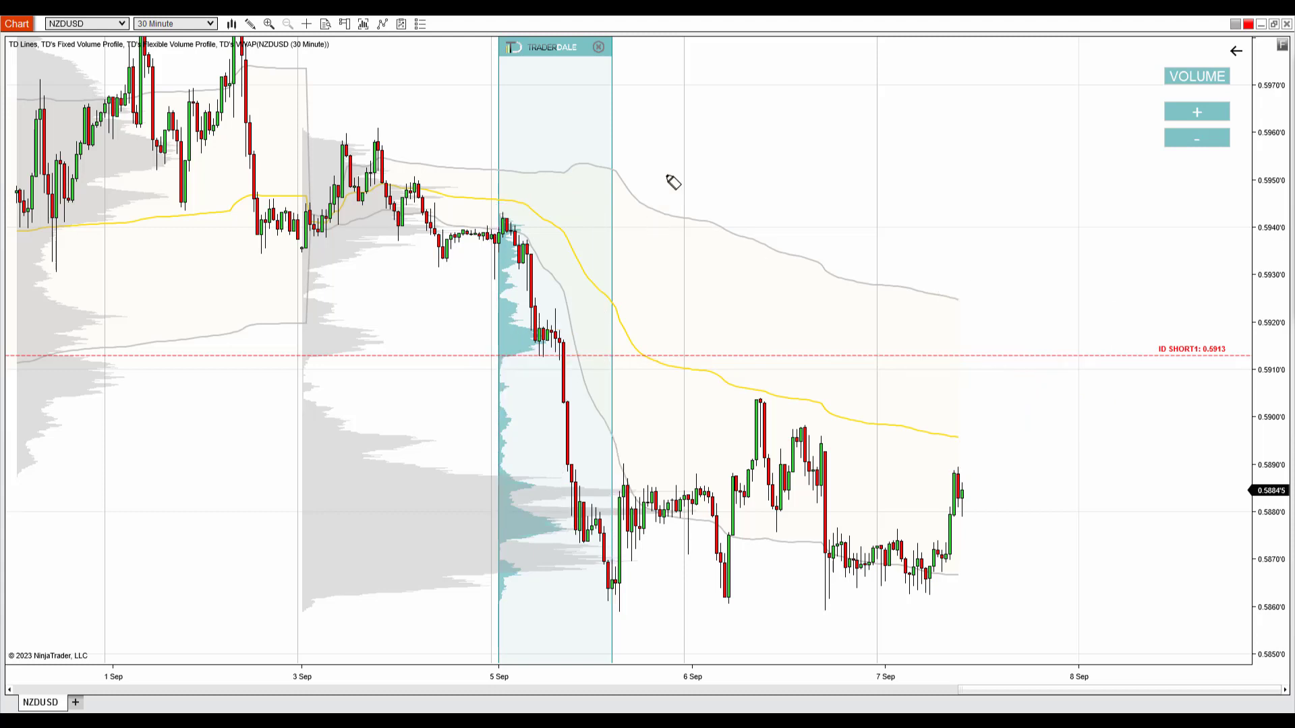
mouse_move(585, 164)
mouse_down()
mouse_move(783, 254)
mouse_move(943, 299)
mouse_up()
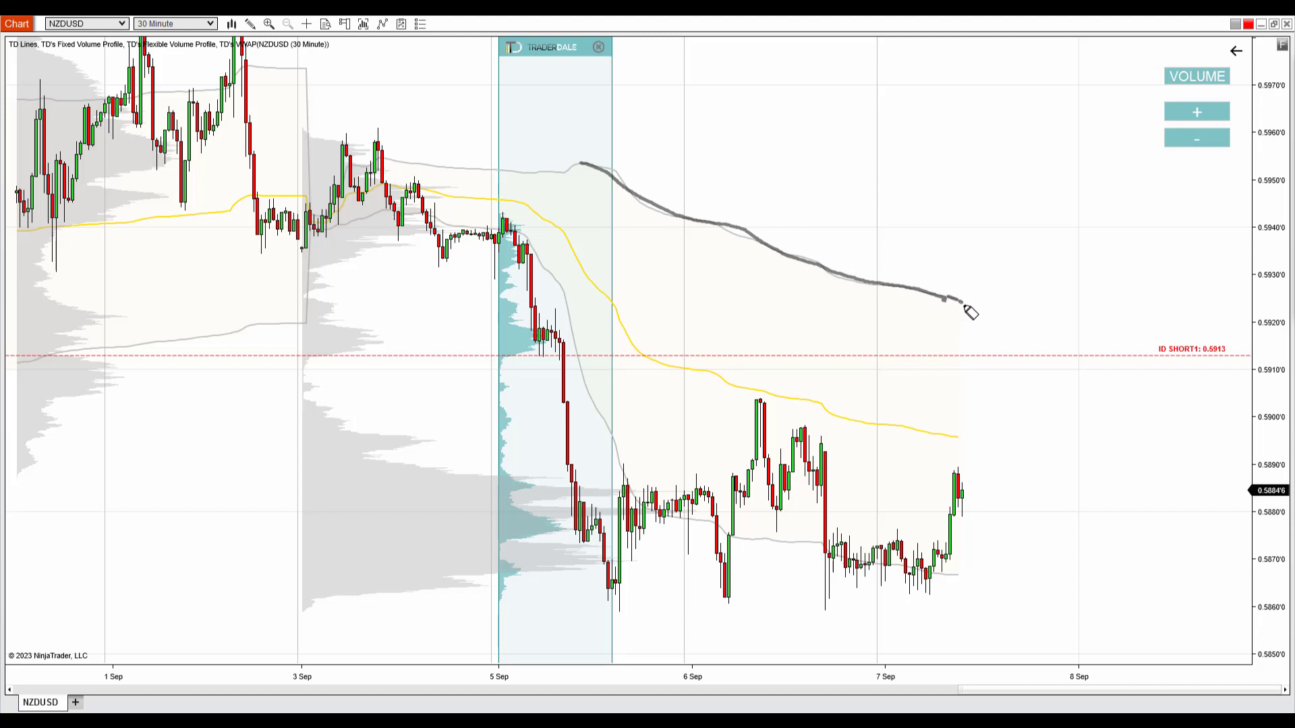
drag(964, 305, 1072, 347)
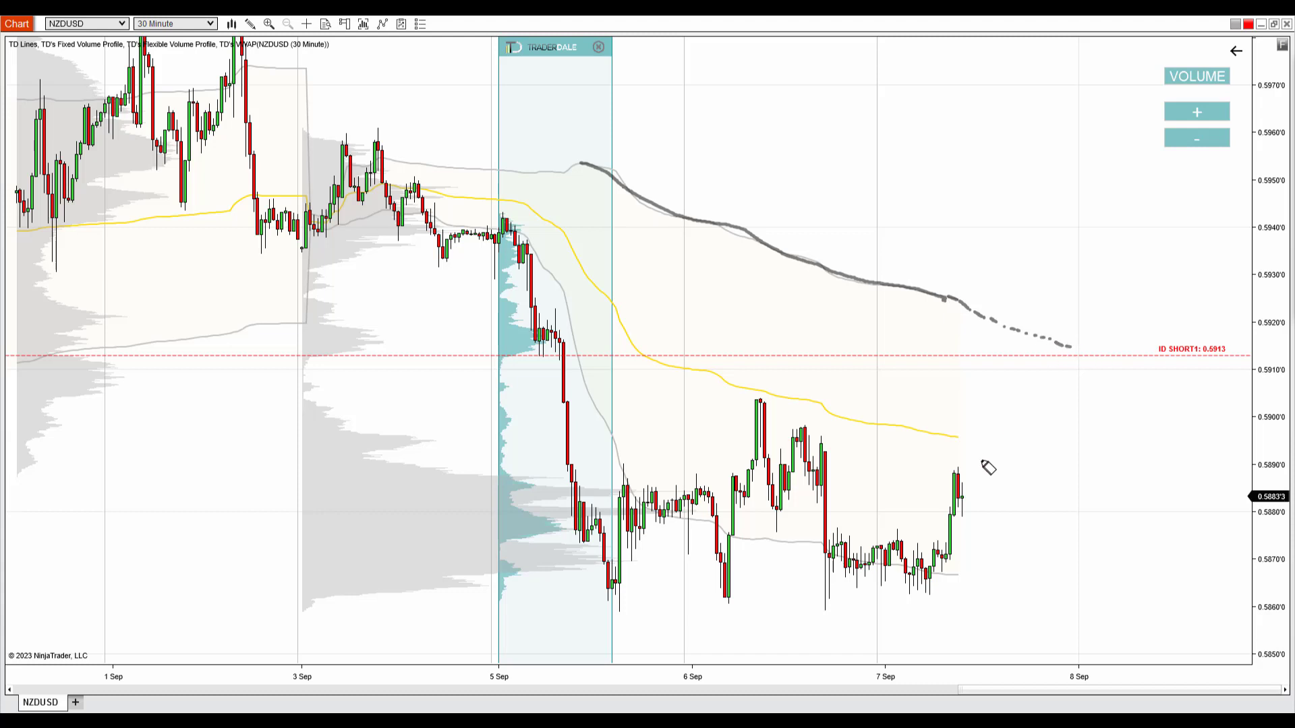
mouse_move(967, 496)
mouse_down()
mouse_move(1008, 469)
mouse_move(1064, 358)
mouse_move(1086, 357)
mouse_move(1008, 357)
mouse_move(1121, 358)
mouse_up()
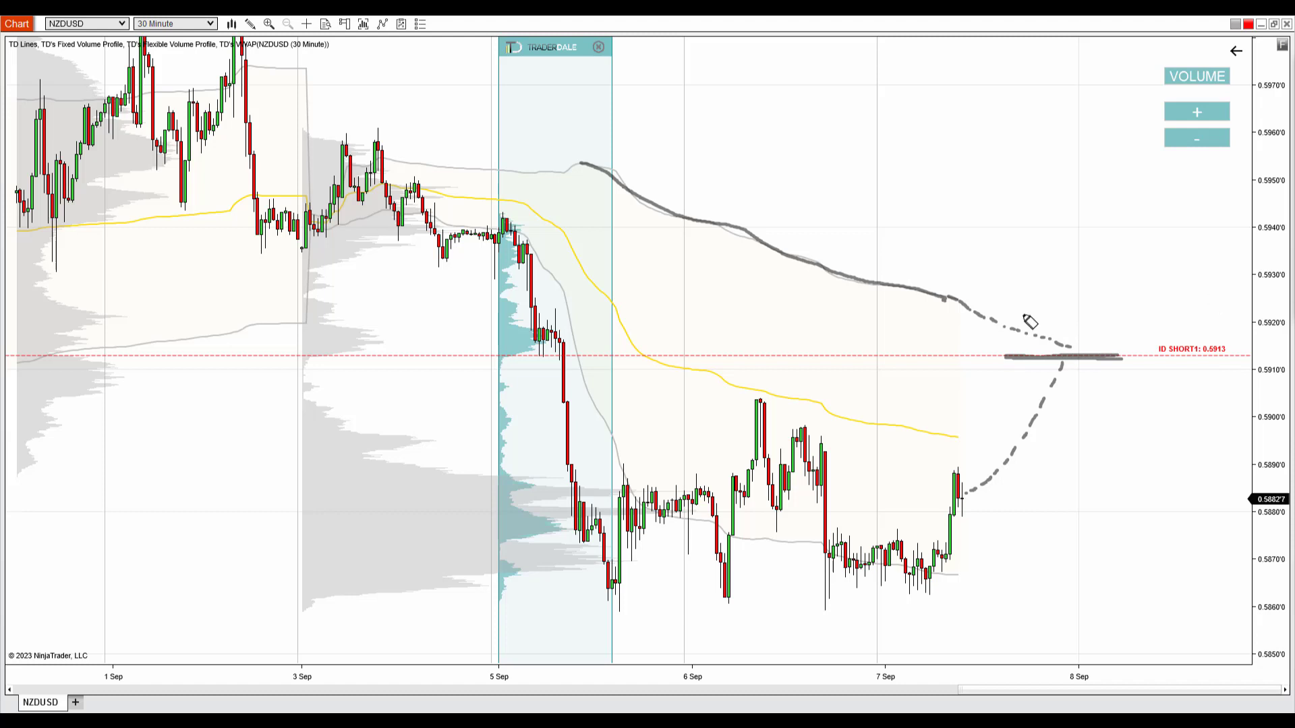
mouse_move(951, 293)
mouse_down()
mouse_move(1069, 347)
mouse_move(972, 357)
mouse_move(1115, 361)
mouse_up()
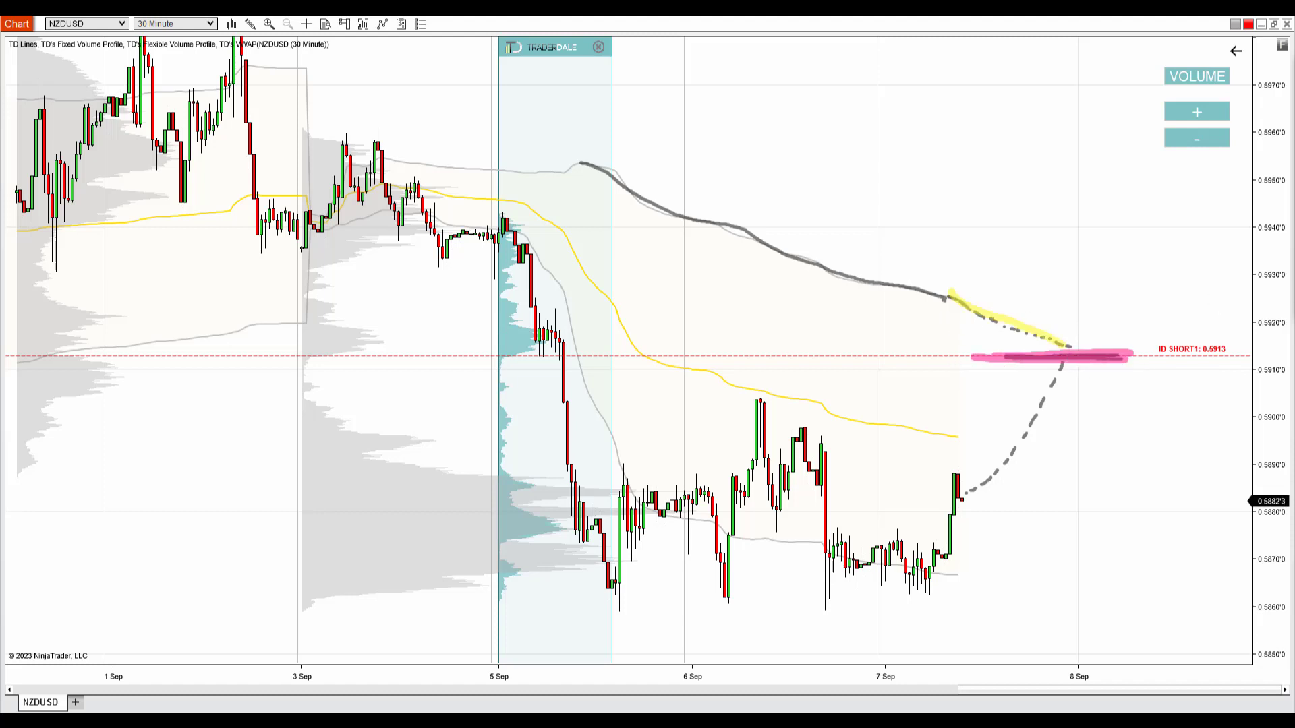
- Sketch a drop from the 0.5913 level, circle the 5 Sep candles near 0.5915, then clear all drawings
drag(1067, 364, 1132, 424)
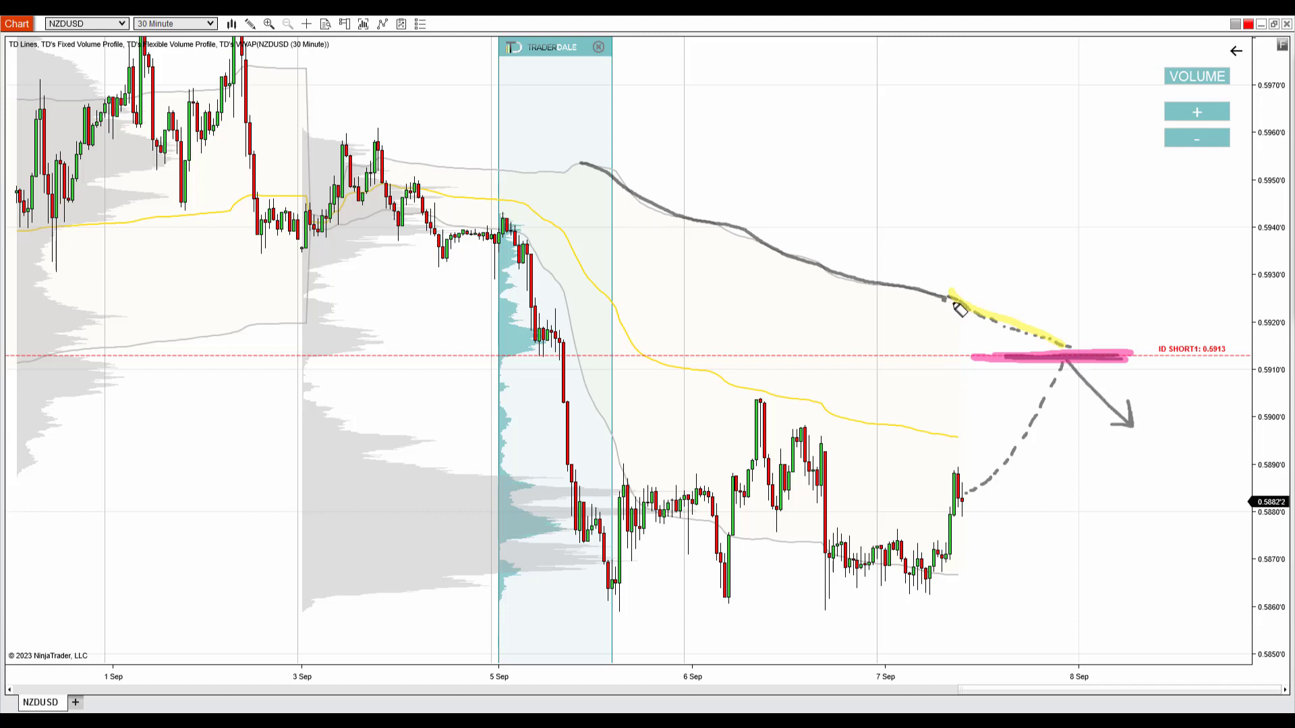
drag(951, 300, 1069, 352)
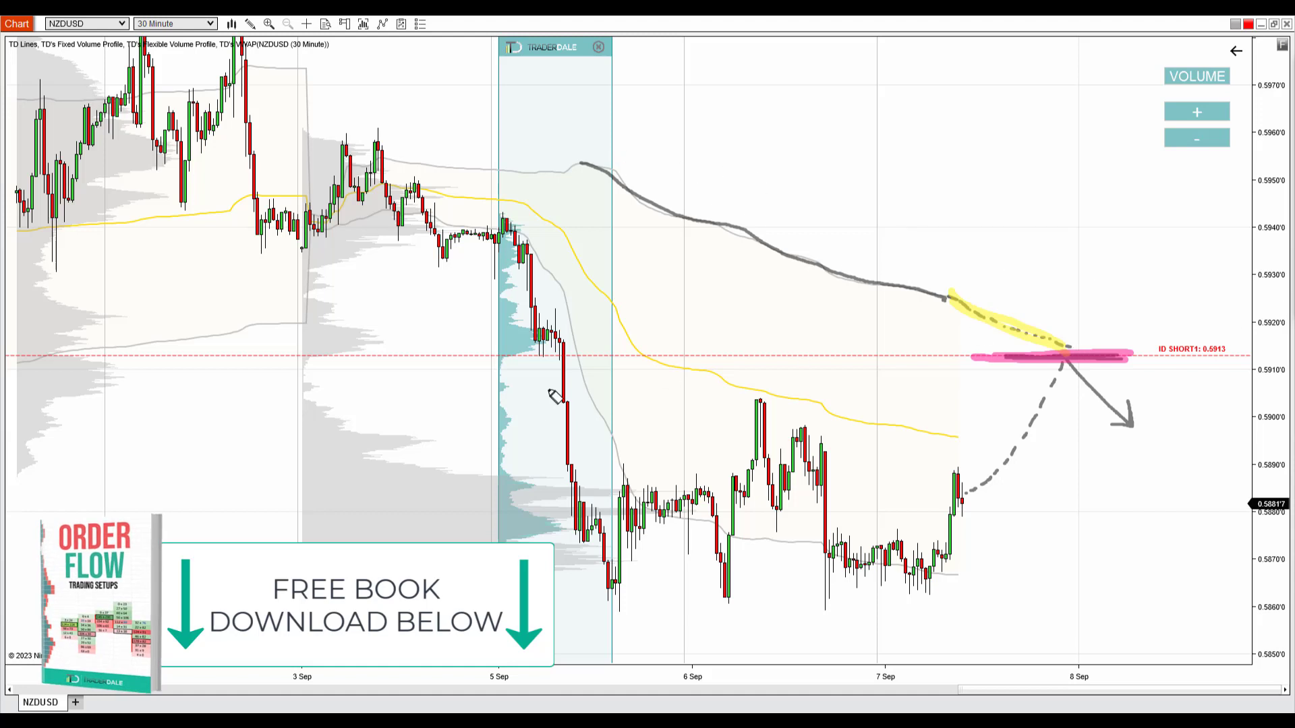
mouse_move(546, 321)
mouse_down()
mouse_move(507, 362)
mouse_move(561, 334)
mouse_up()
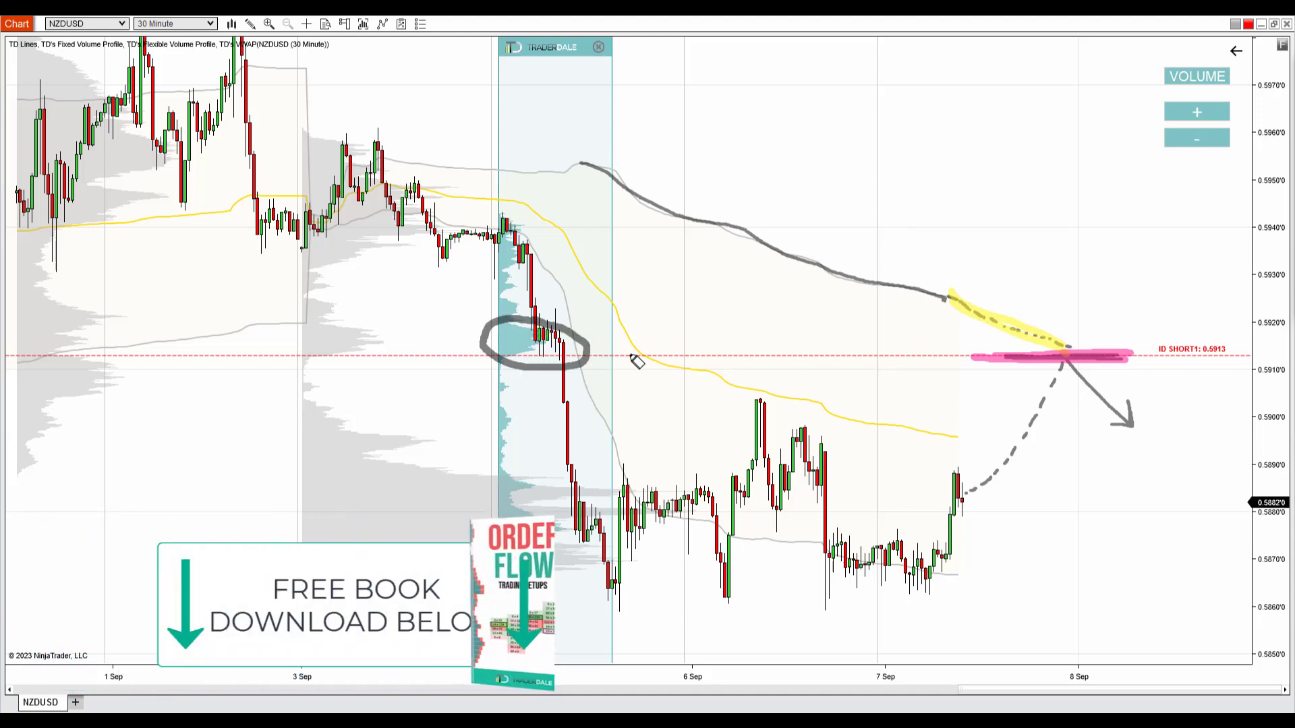
key(e)
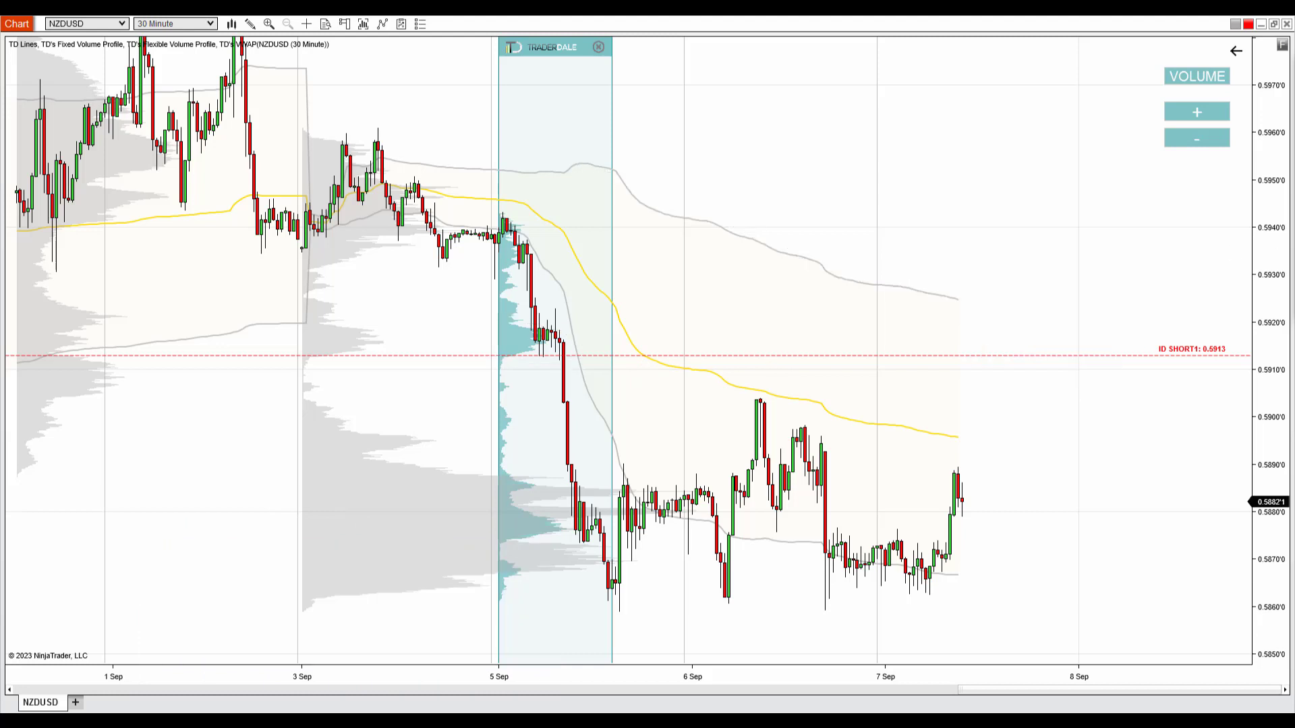
drag(965, 487, 1071, 363)
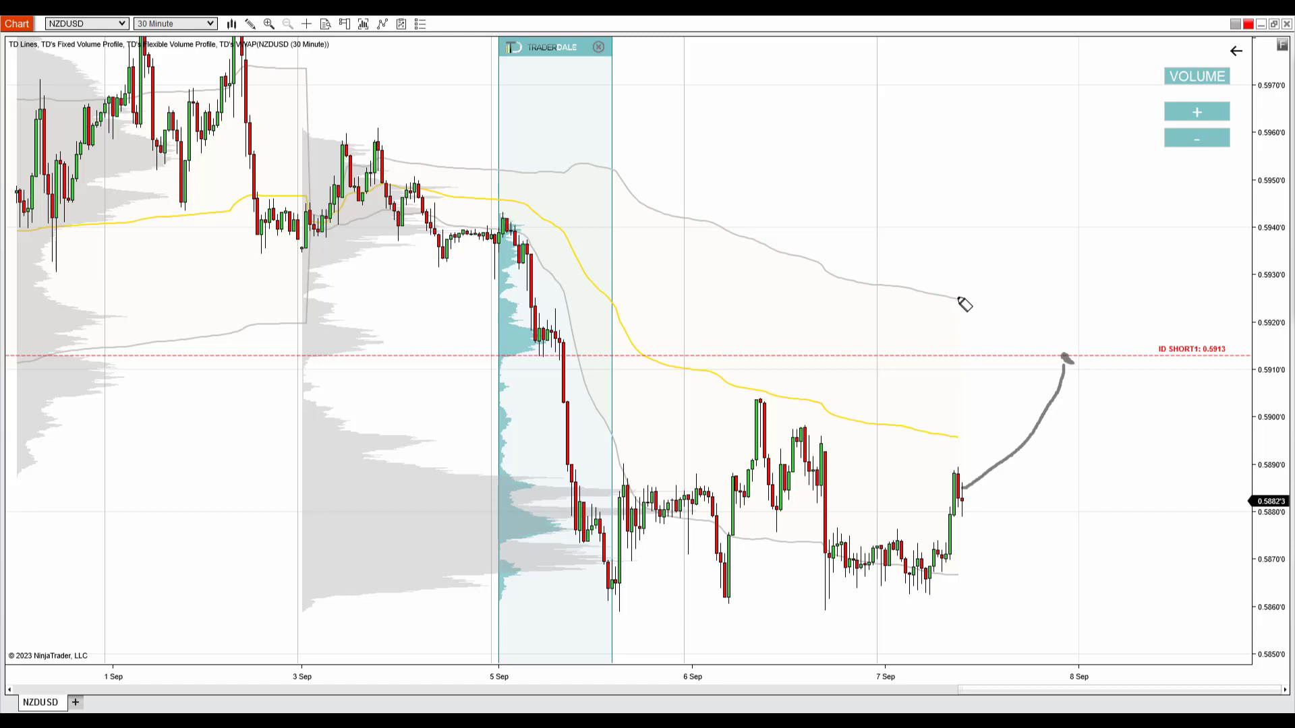
mouse_move(959, 297)
mouse_down()
mouse_move(1064, 346)
mouse_move(1054, 327)
mouse_move(1127, 338)
mouse_move(1074, 332)
mouse_up()
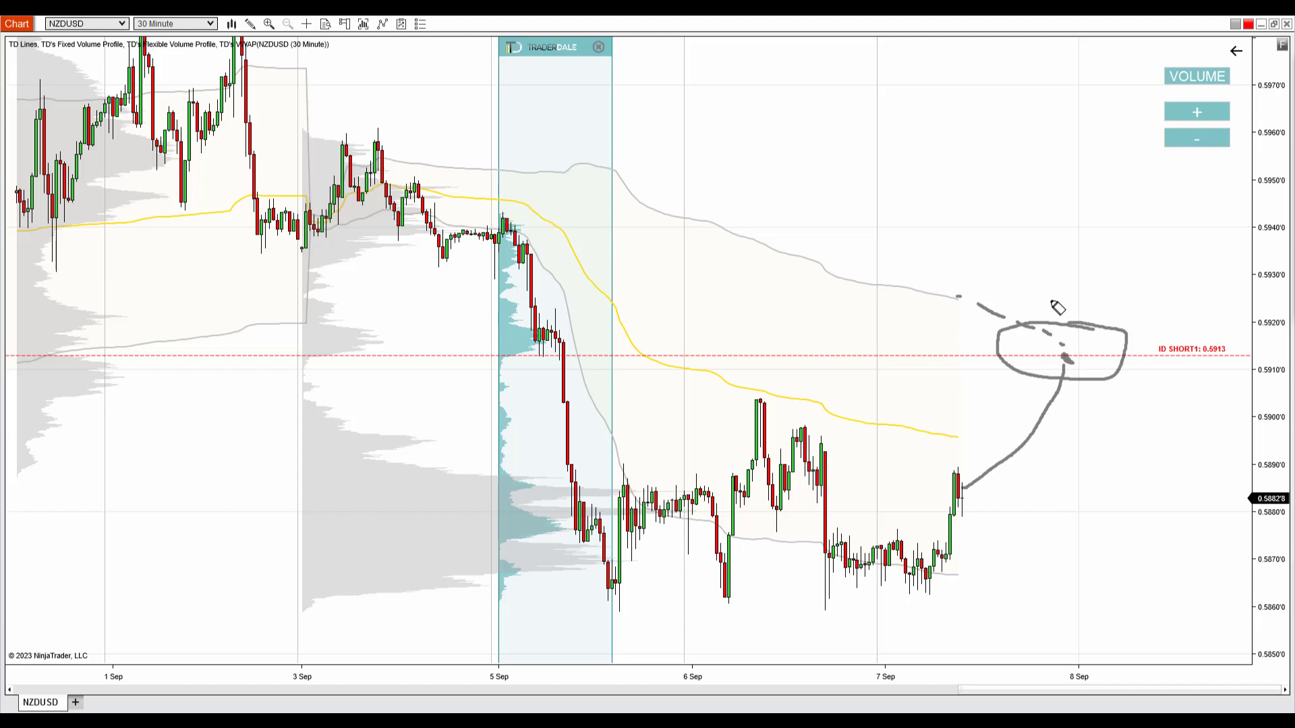
mouse_move(1064, 358)
mouse_down()
mouse_move(1127, 437)
mouse_move(1133, 428)
mouse_move(1135, 450)
mouse_move(1113, 442)
mouse_up()
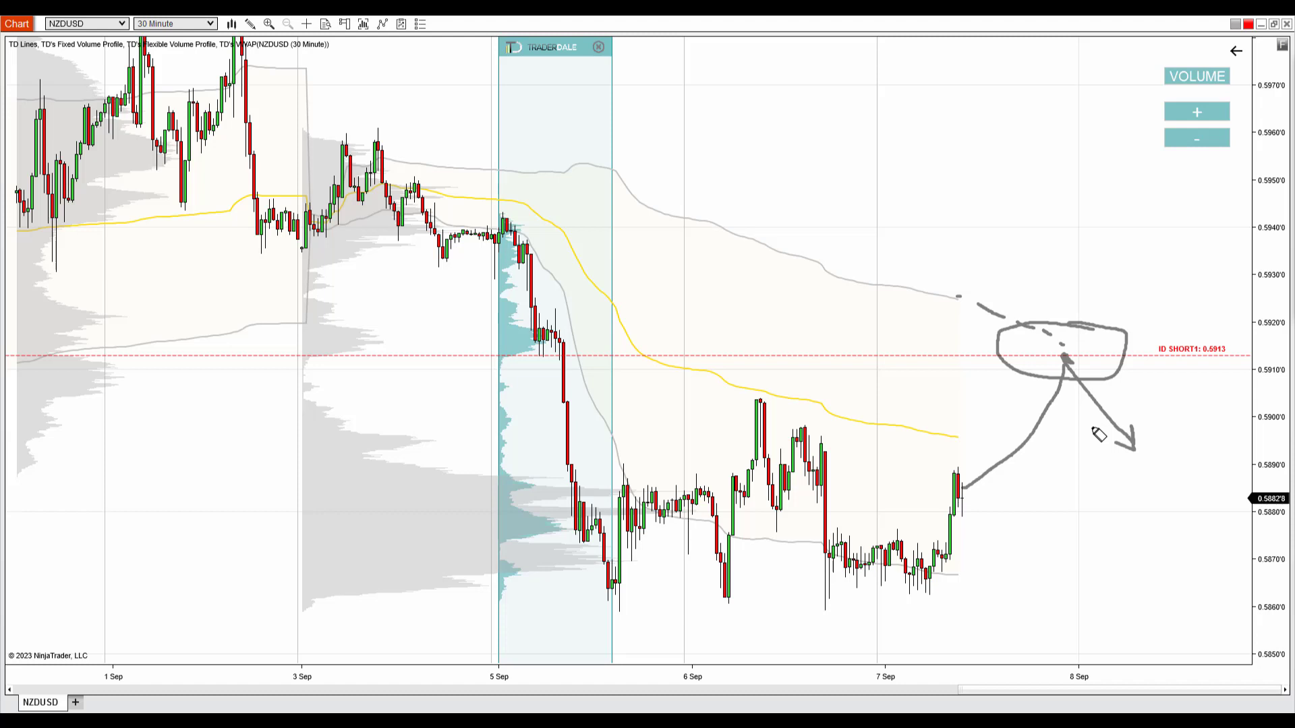
drag(966, 359, 1169, 368)
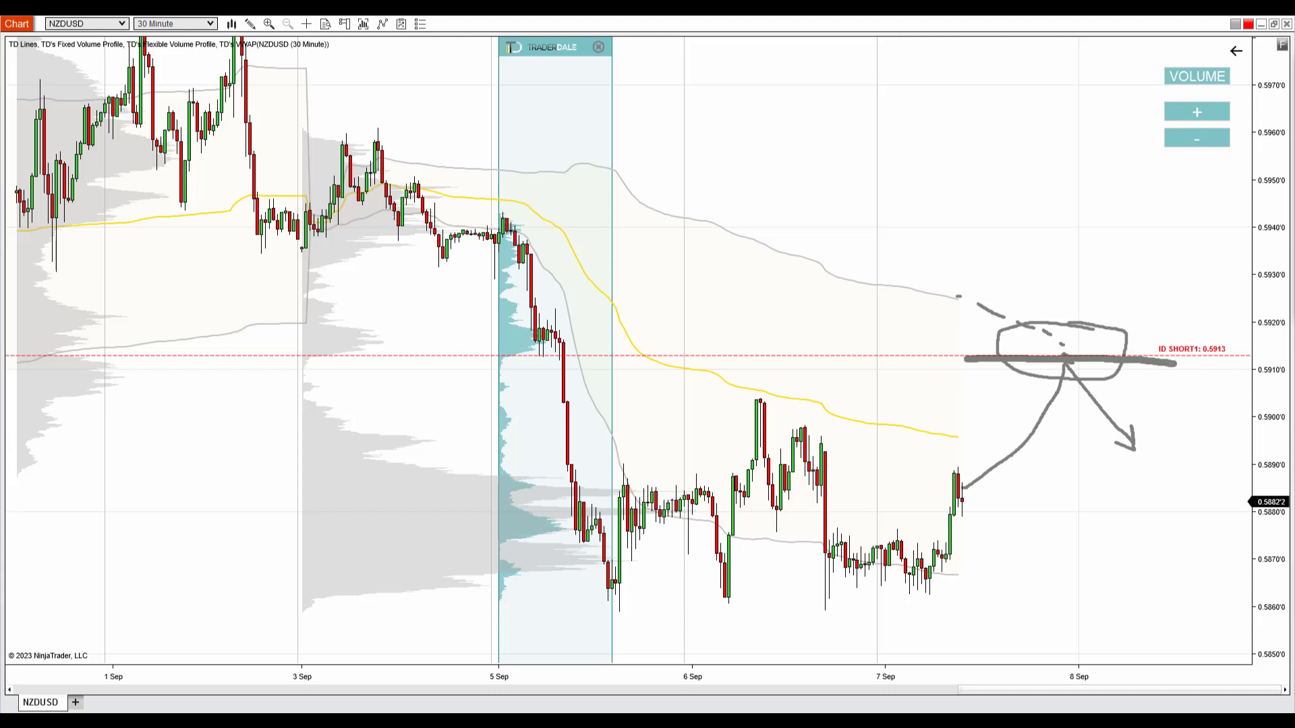
key(Escape)
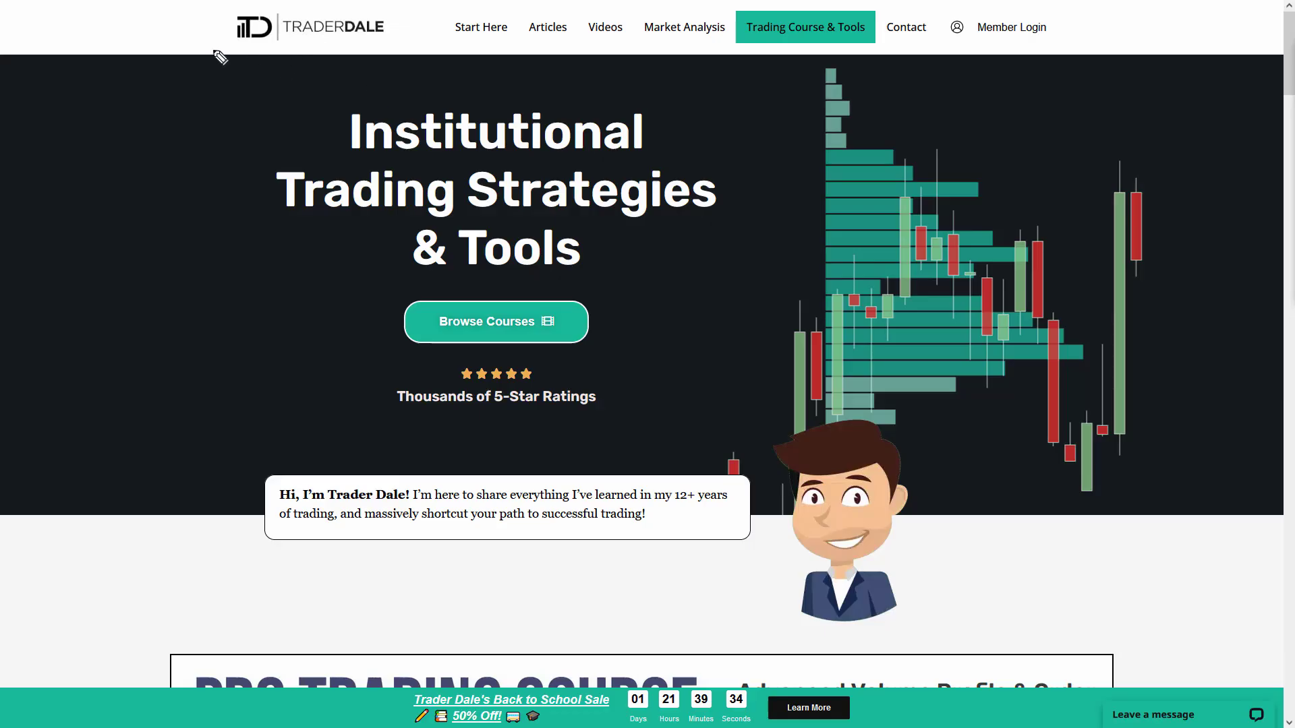
- Mark the TraderDale logo and course link, open the course listing page, and clear the marks
drag(197, 49, 418, 55)
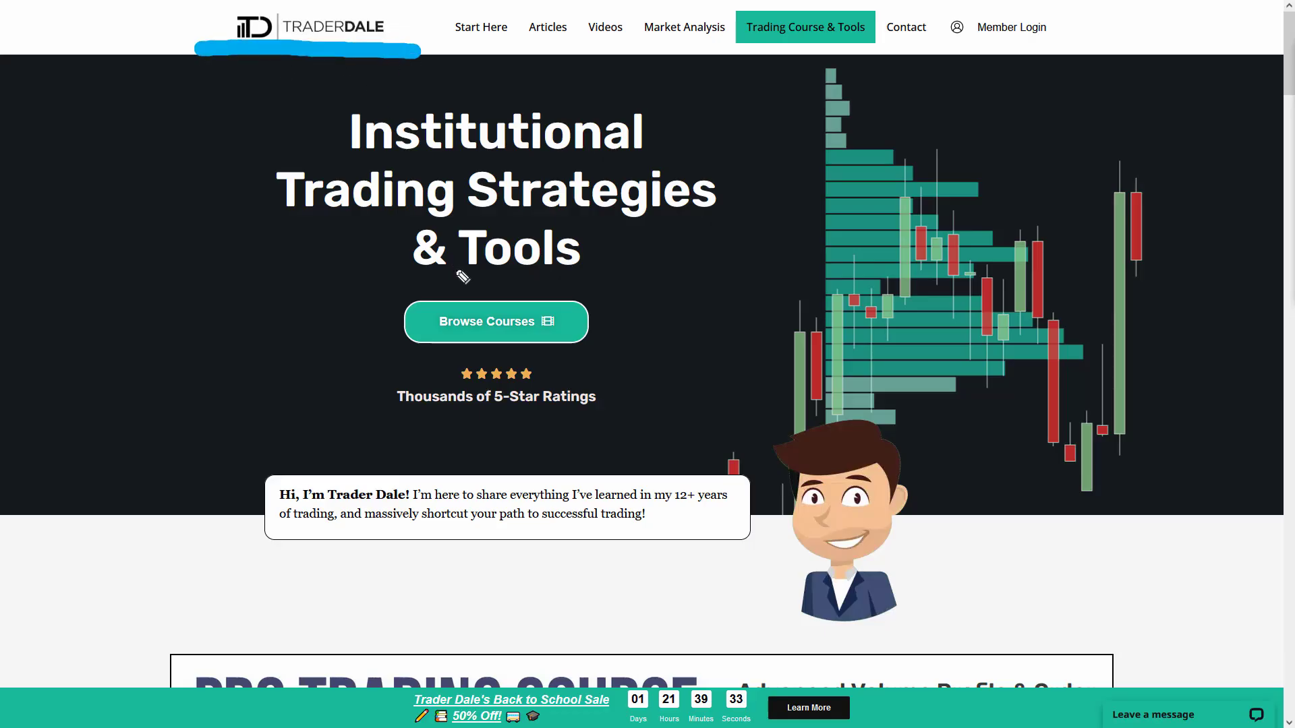
mouse_move(555, 294)
mouse_down()
mouse_move(435, 366)
mouse_move(610, 287)
mouse_up()
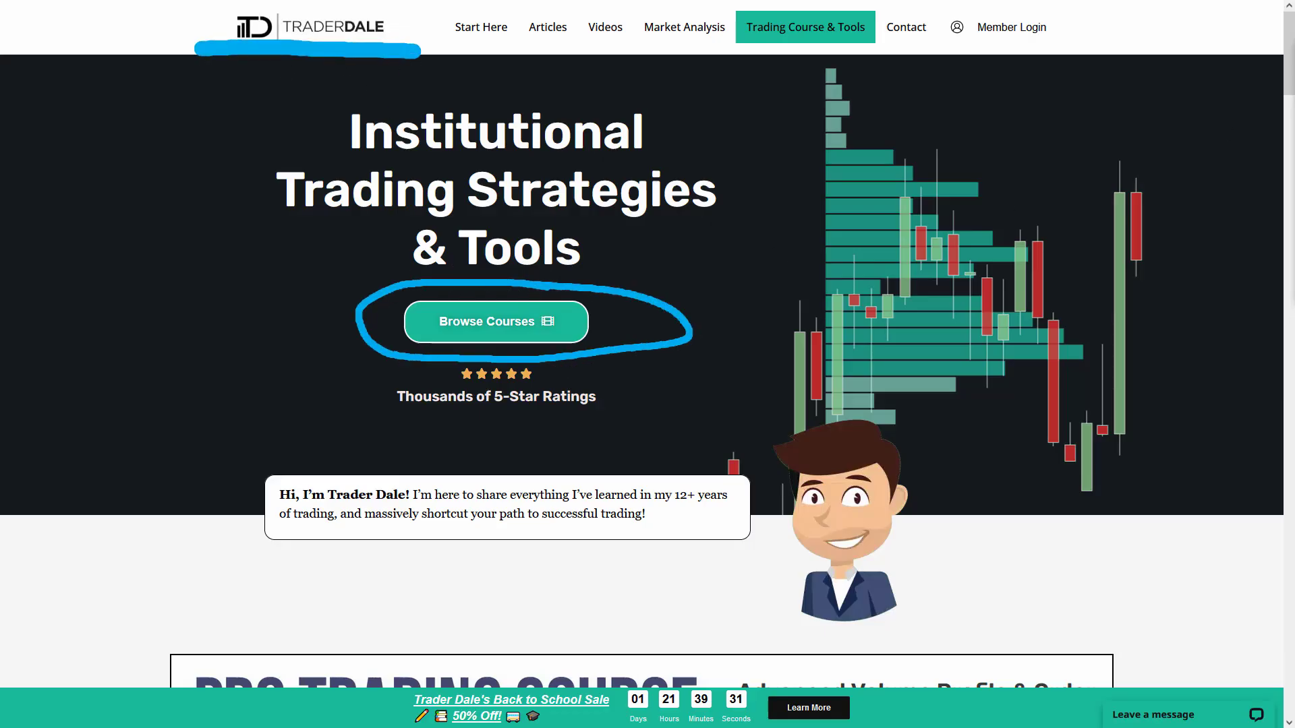
click(548, 328)
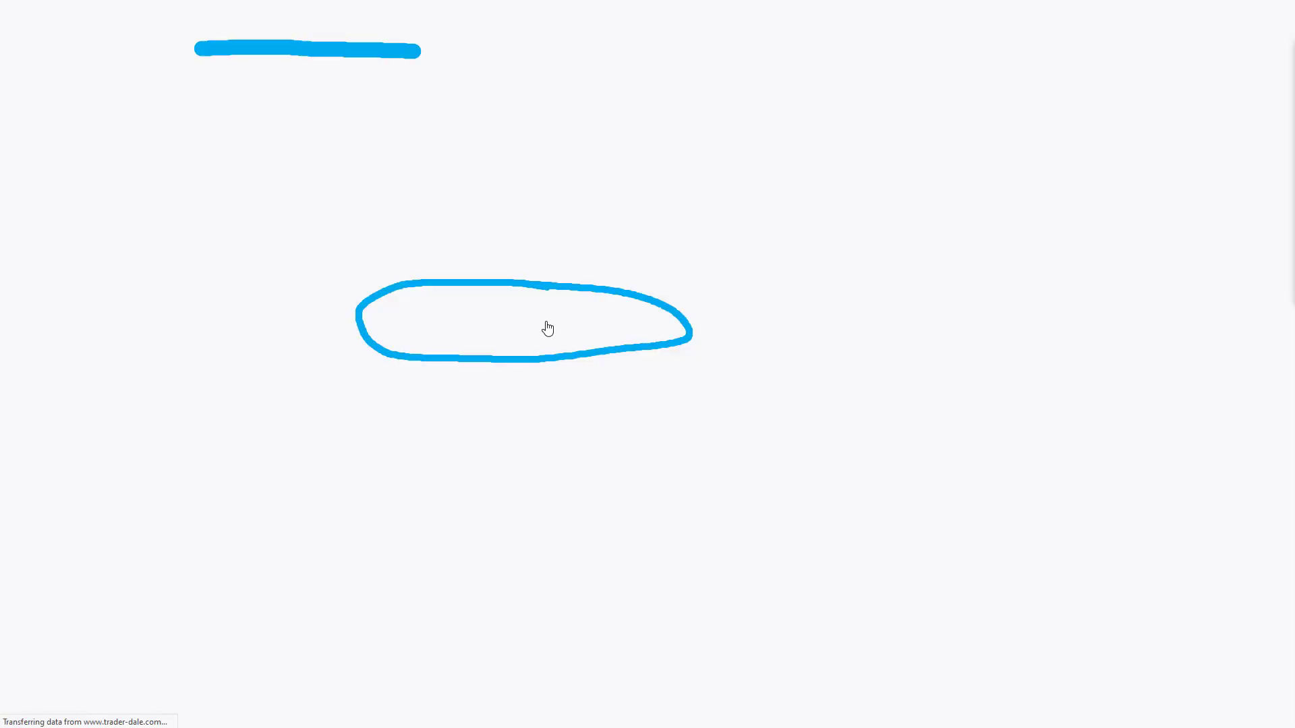
key(Escape)
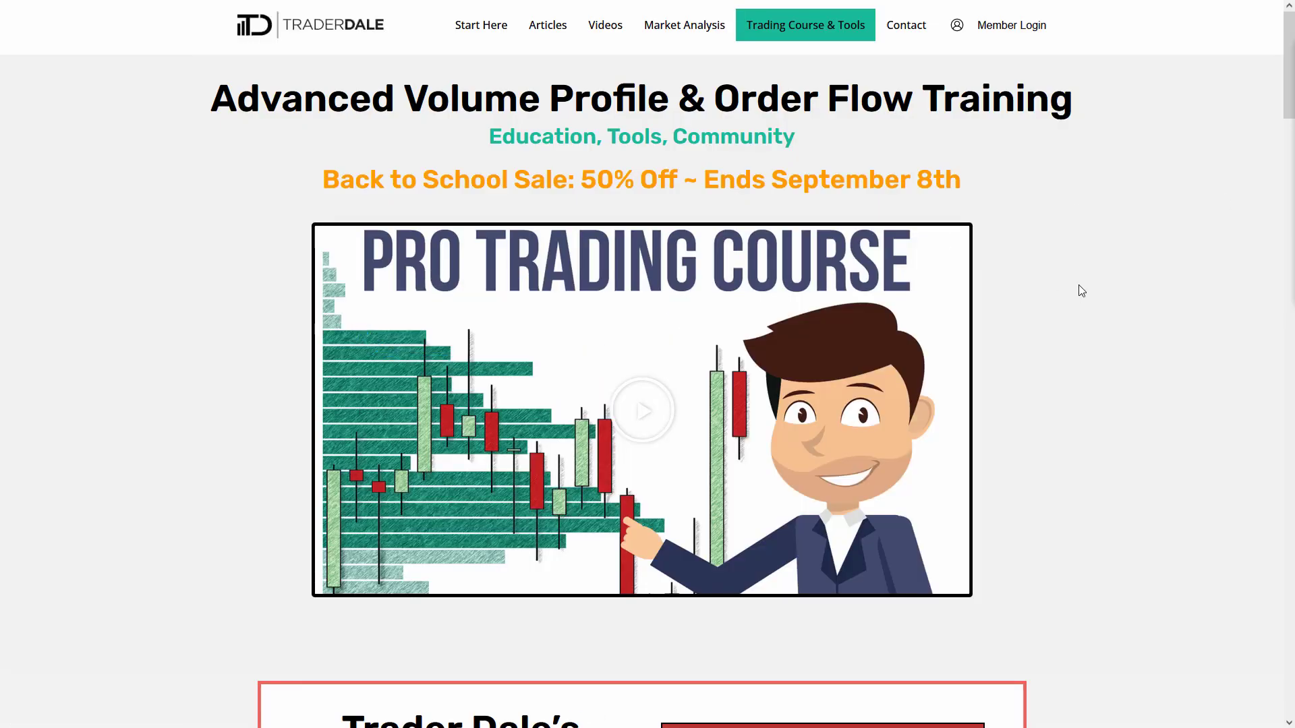
- Scroll down, circling the Elite Pack price area and then the Order Flow Pack offer
scroll(1079, 285, down, 8)
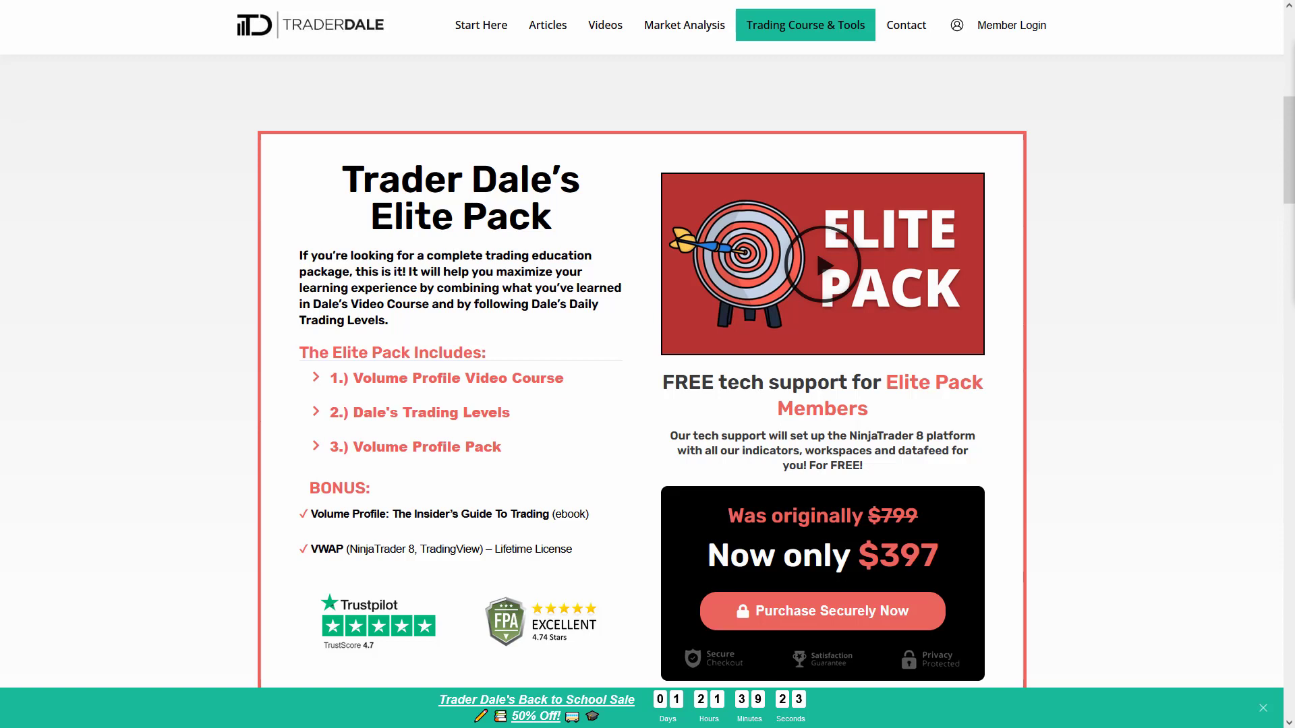
mouse_move(1146, 189)
mouse_down()
mouse_move(442, 94)
mouse_move(191, 570)
mouse_move(695, 685)
mouse_move(1171, 275)
mouse_move(1144, 179)
mouse_up()
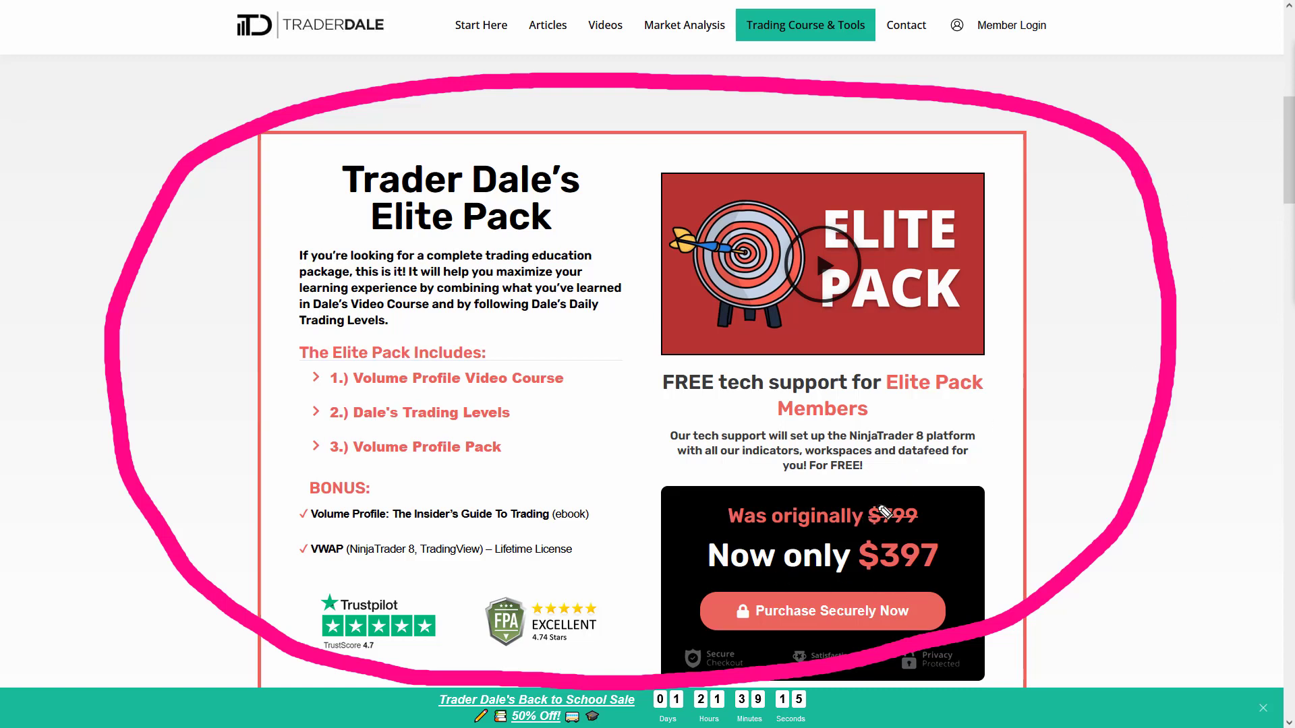
mouse_move(877, 497)
mouse_down()
mouse_move(647, 593)
mouse_move(861, 466)
mouse_move(824, 465)
mouse_up()
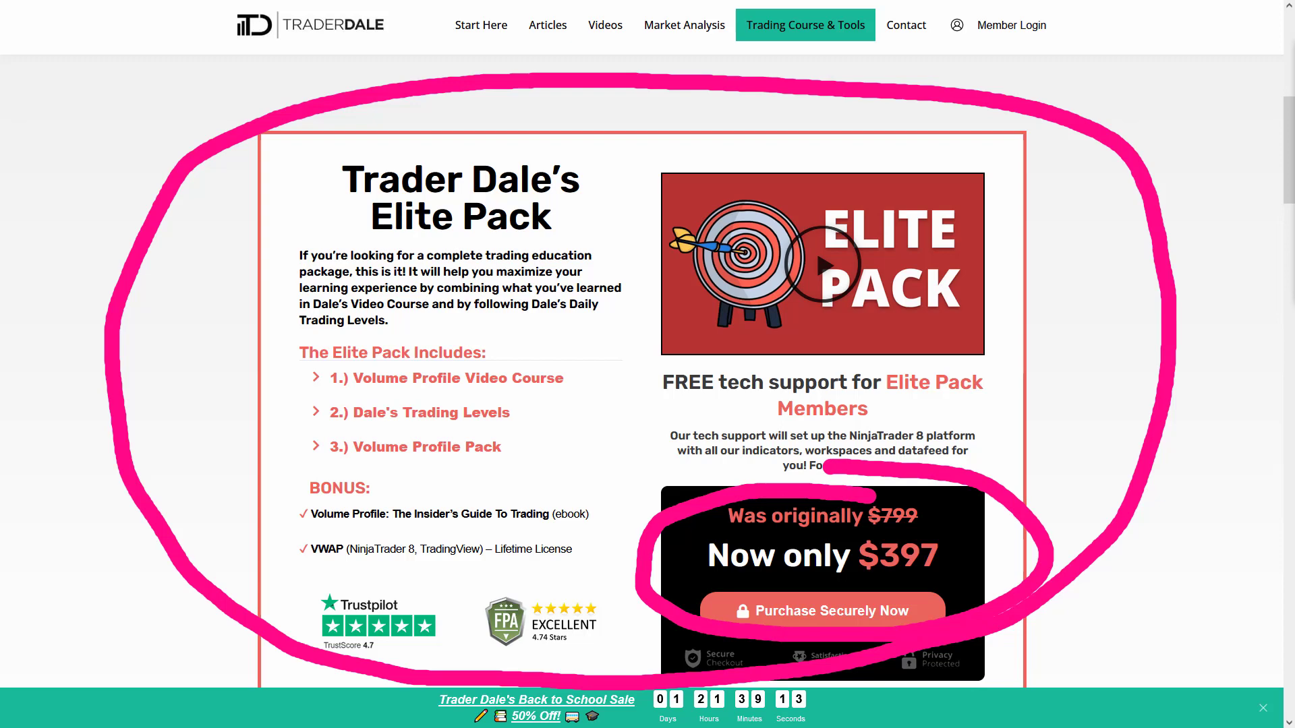
key(Escape)
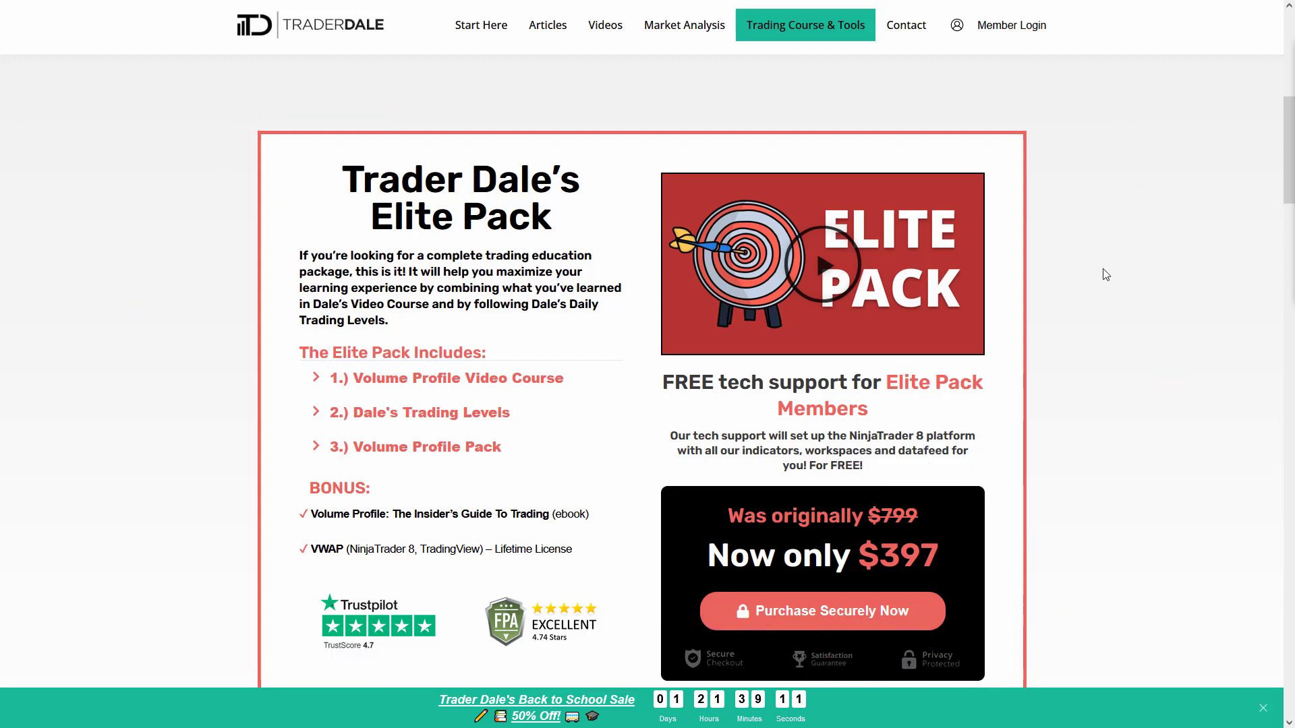
scroll(1107, 275, down, 10)
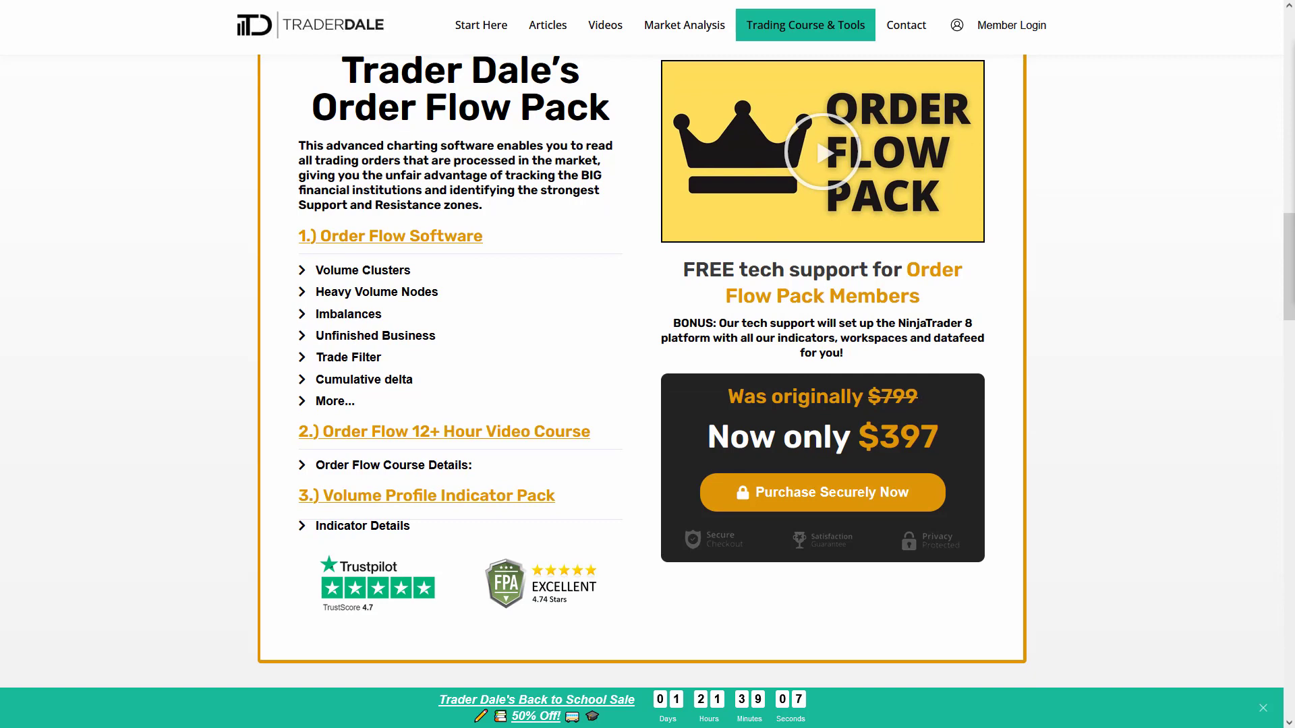
mouse_move(1028, 73)
mouse_down()
mouse_move(310, 151)
mouse_move(658, 641)
mouse_move(1174, 116)
mouse_move(989, 91)
mouse_up()
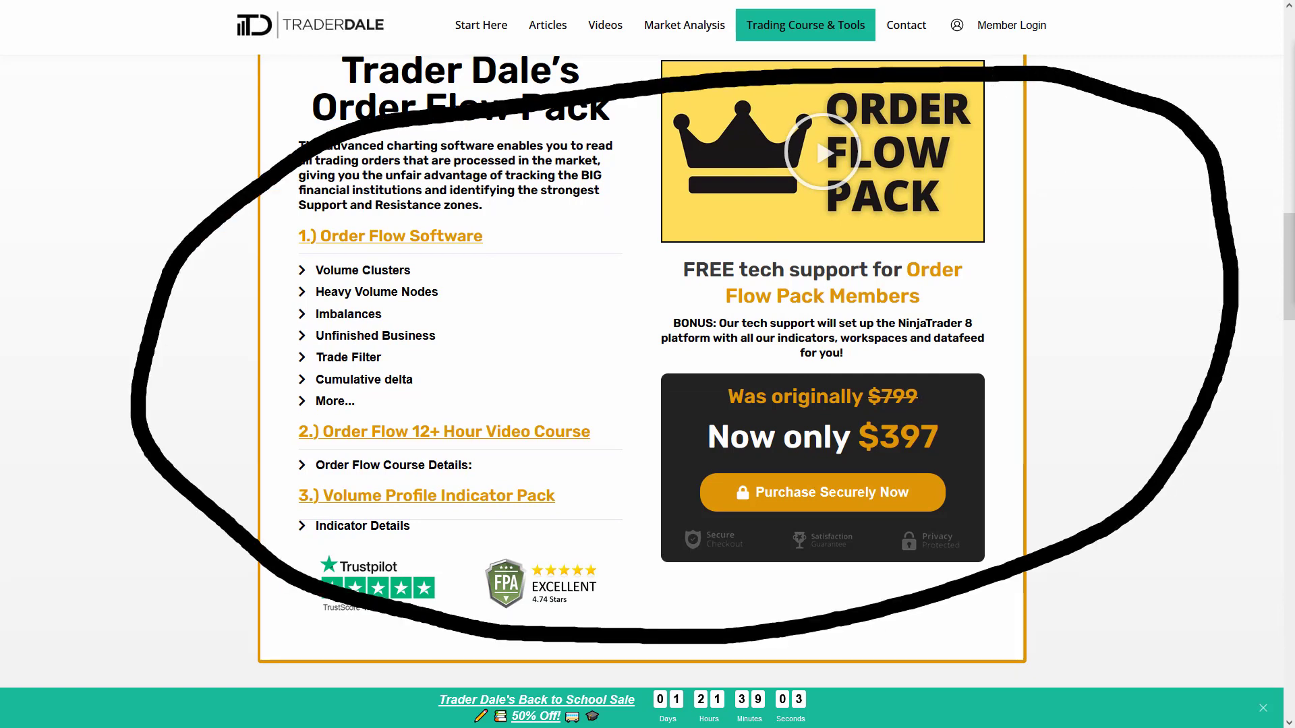